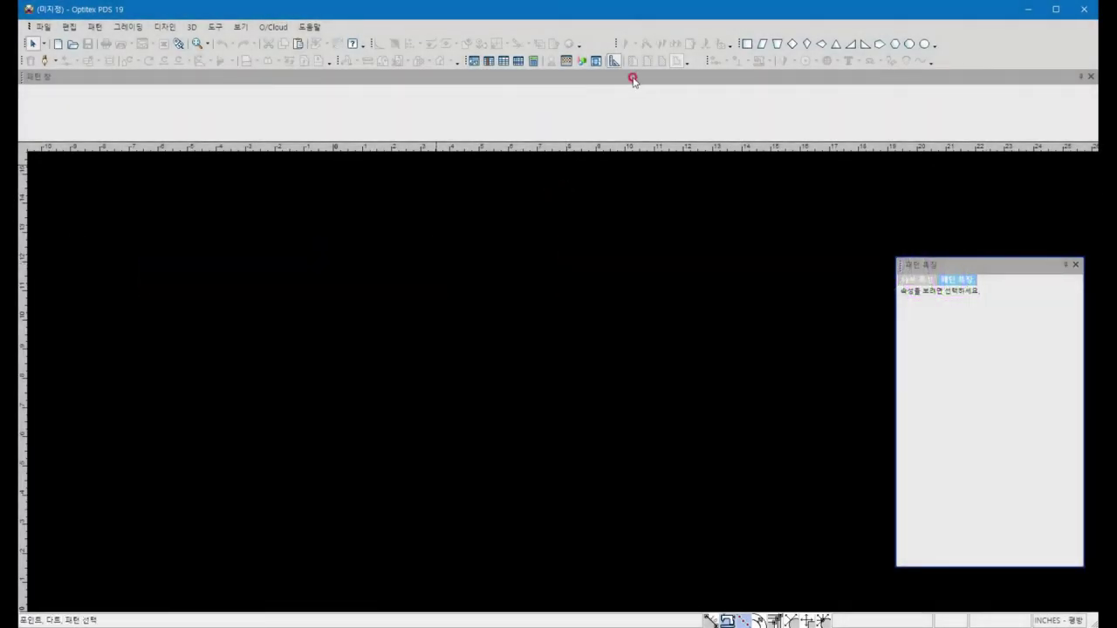
Draw a rectangle piece, set tolerance to 0.001, and label it SHOULDER:16", BUST:36", LENGTH:15".
click(747, 44)
drag(90, 176, 274, 341)
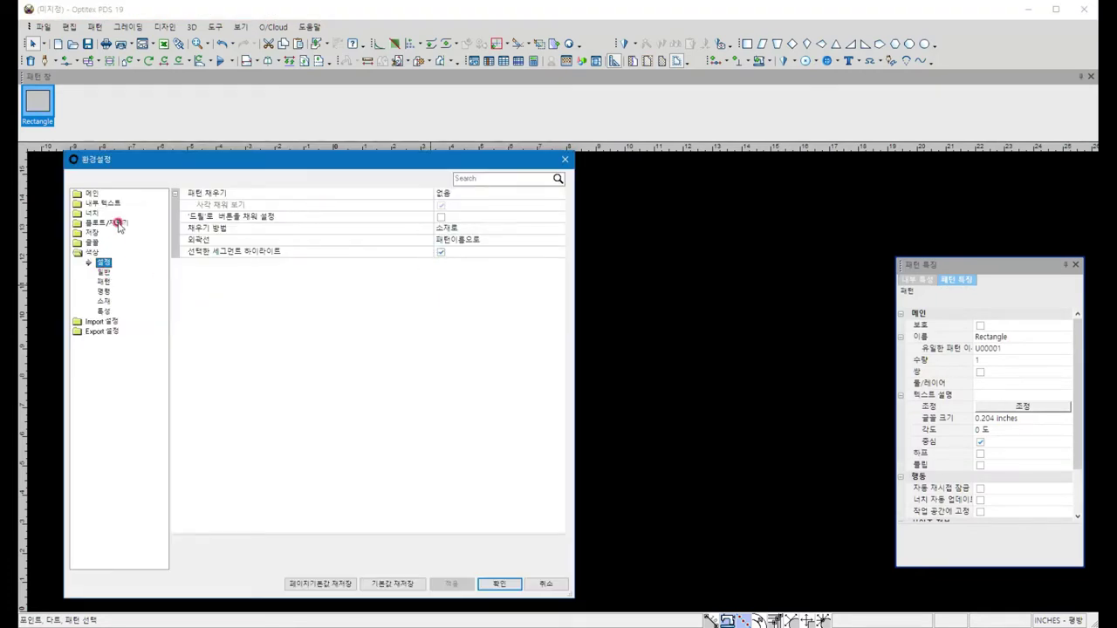
click(90, 193)
click(105, 202)
click(467, 193)
click(471, 206)
click(471, 206)
click(459, 251)
click(489, 584)
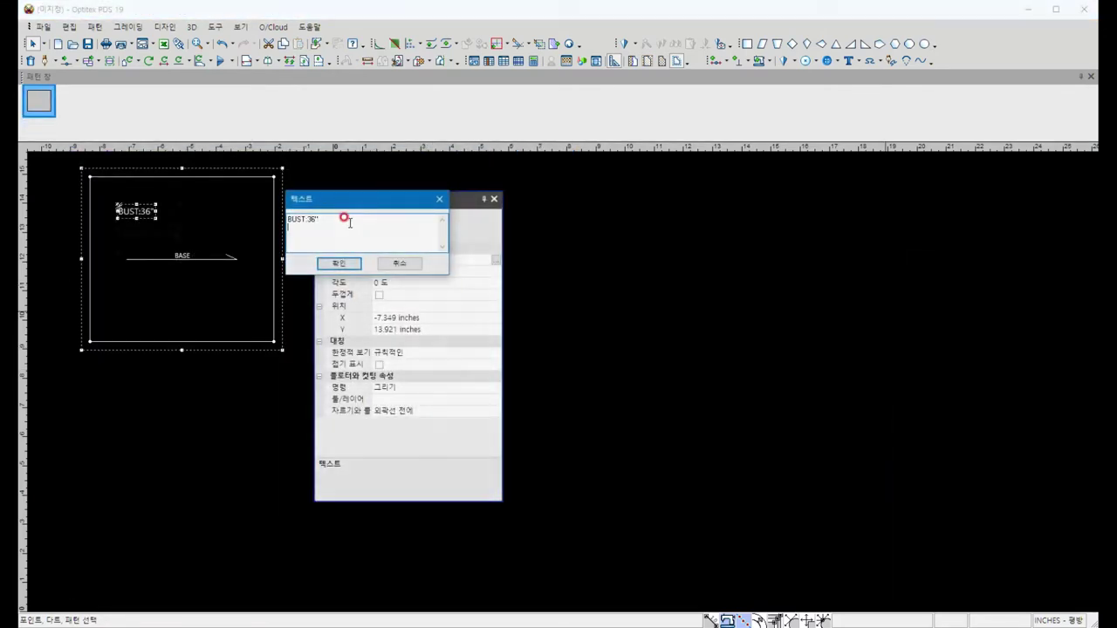
click(236, 331)
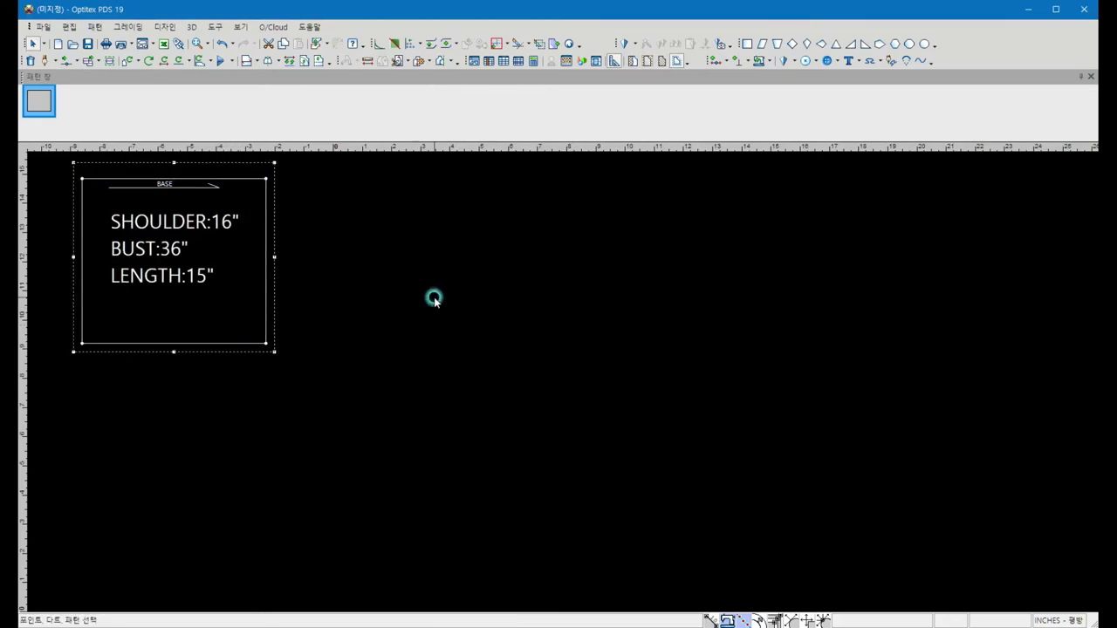
Draw a second rectangle piece for the bodice and move its grain line to the top.
drag(363, 188, 658, 559)
drag(600, 384, 615, 214)
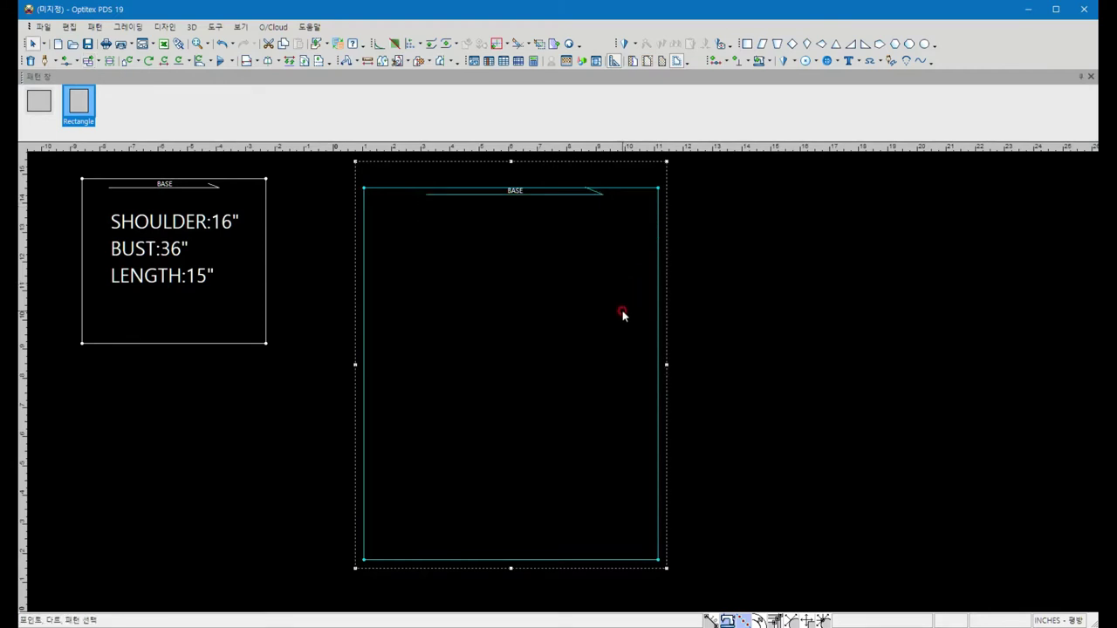
drag(656, 186, 653, 277)
Scale the new piece to 15 inches wide by 9 inches high.
drag(594, 243, 783, 287)
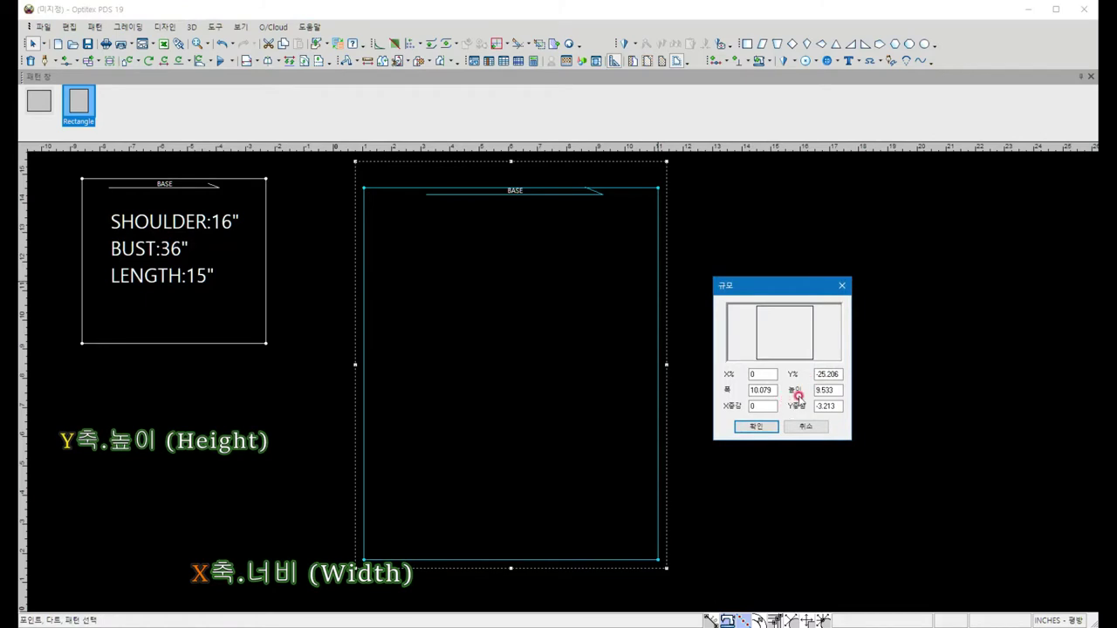
key(Tab)
text(9)
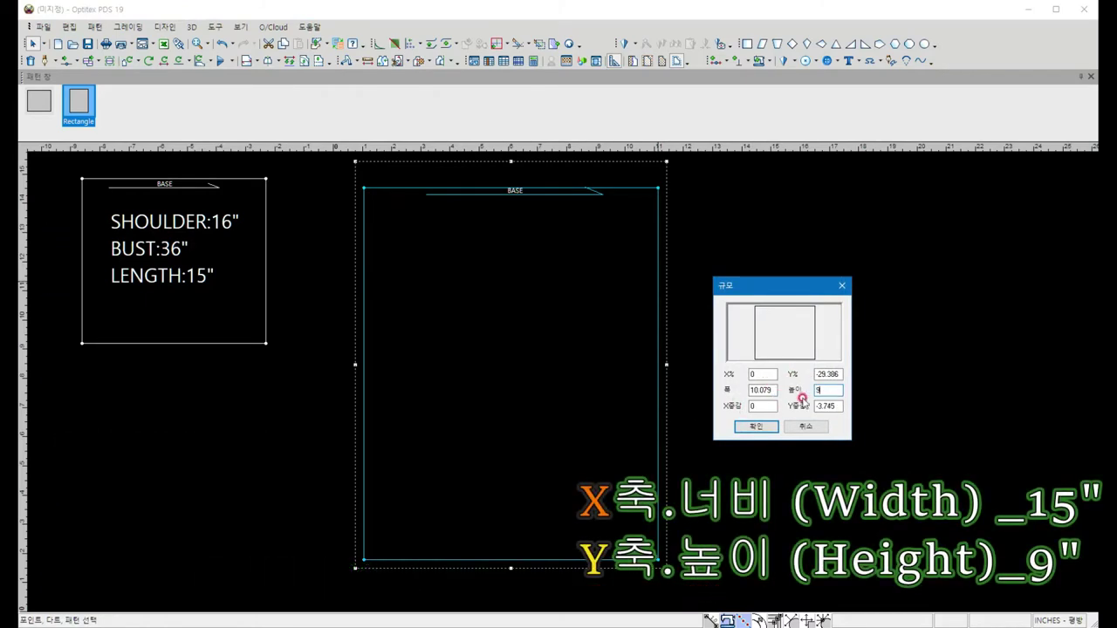
double_click(765, 389)
text(15)
click(768, 428)
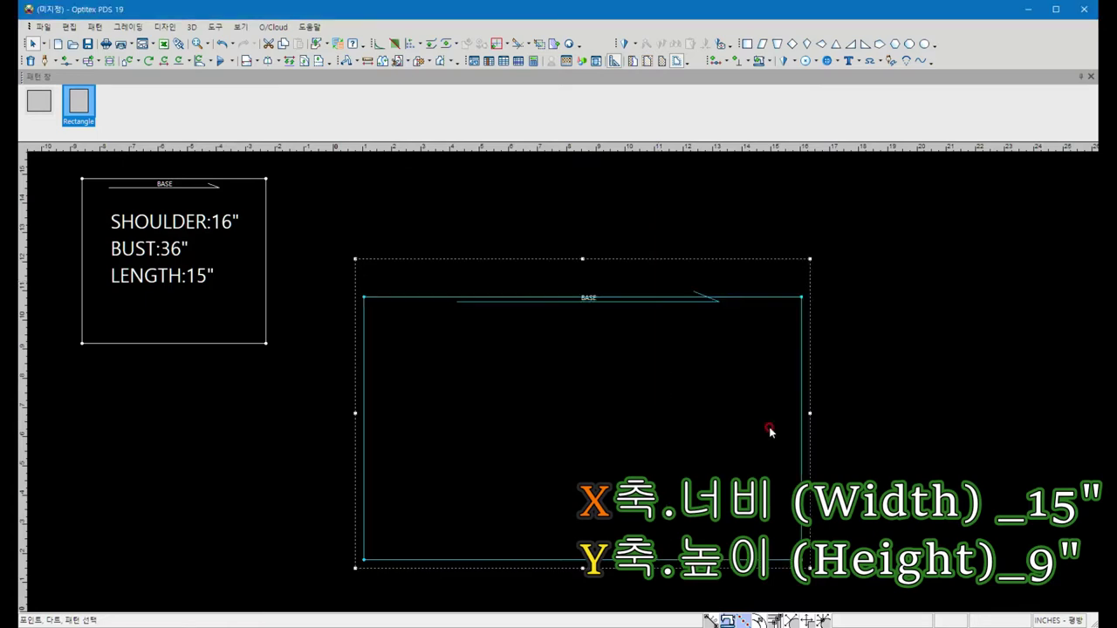
Move the grain line to the piece's bottom and hide grain lines in General View Properties.
drag(698, 301, 698, 437)
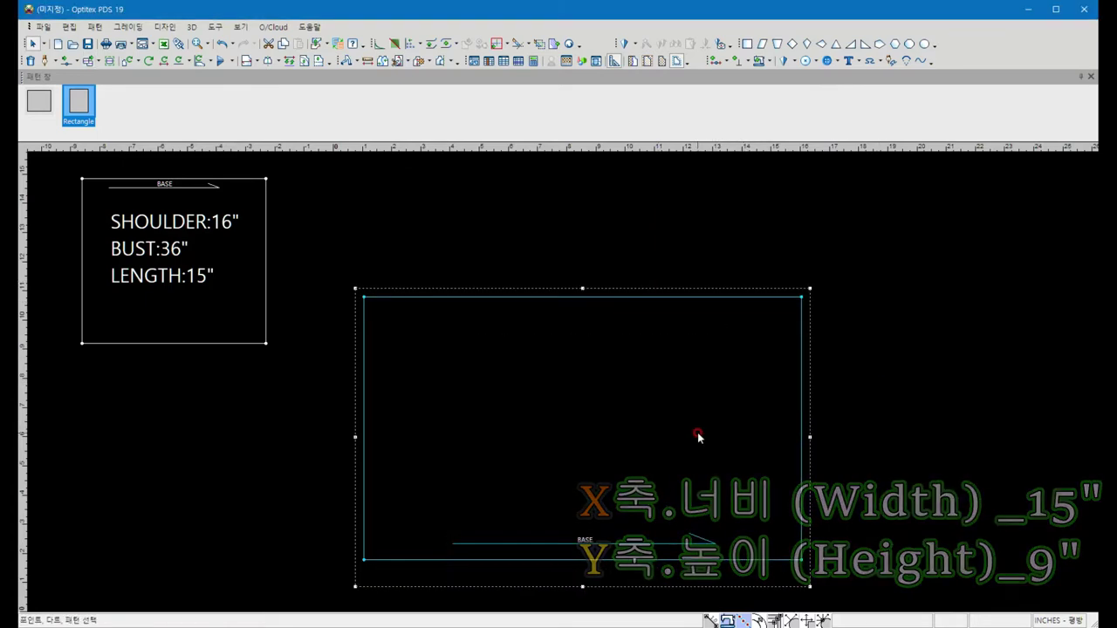
double_click(928, 310)
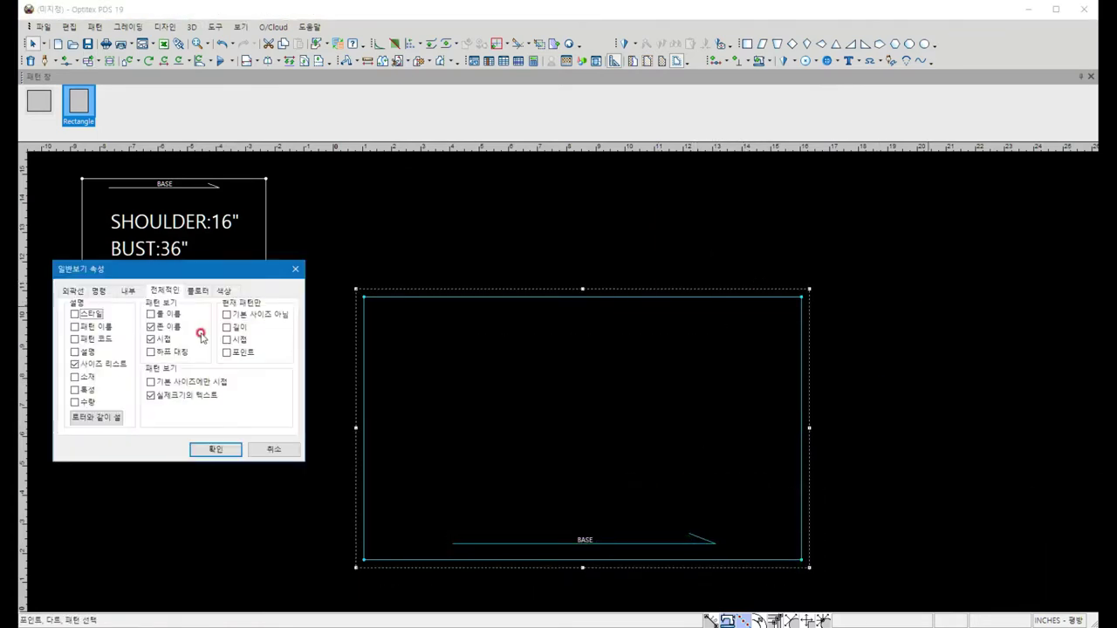
click(147, 367)
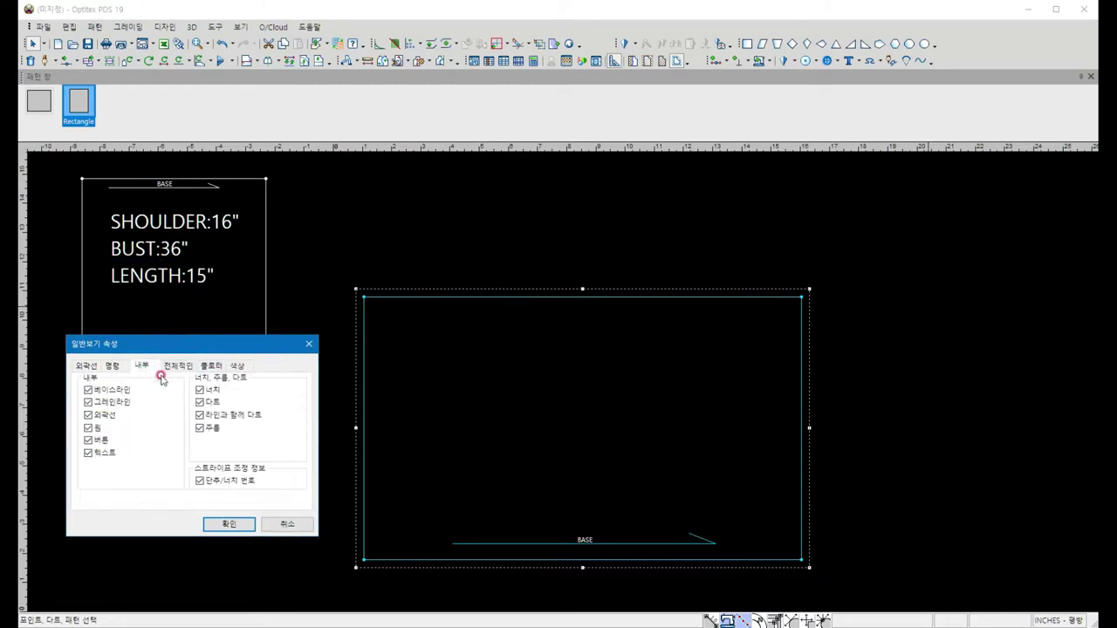
click(229, 524)
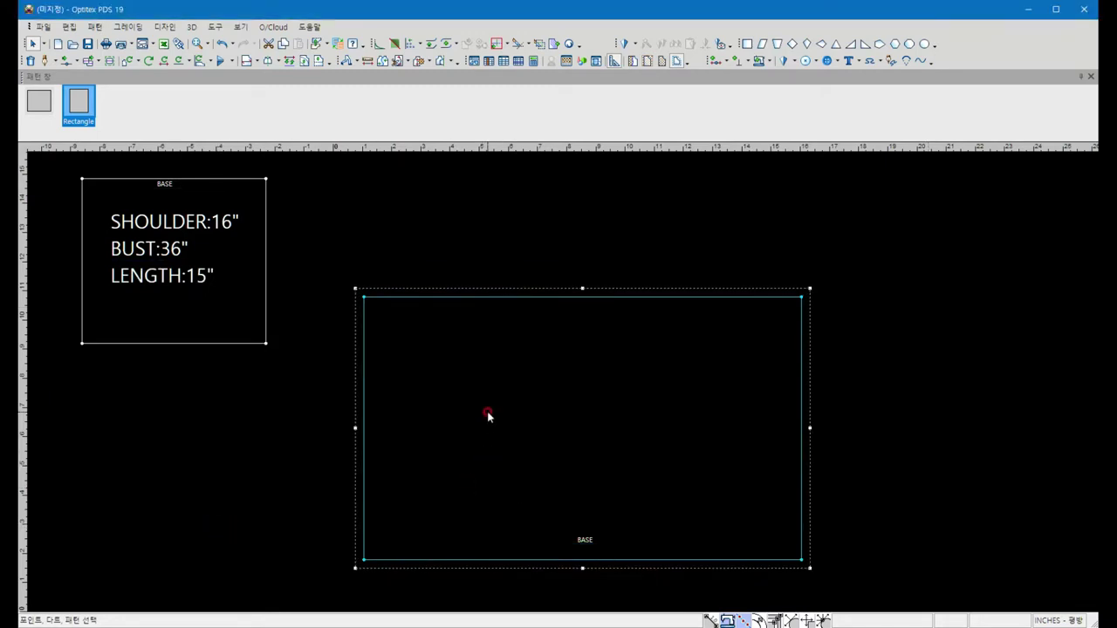
double_click(495, 411)
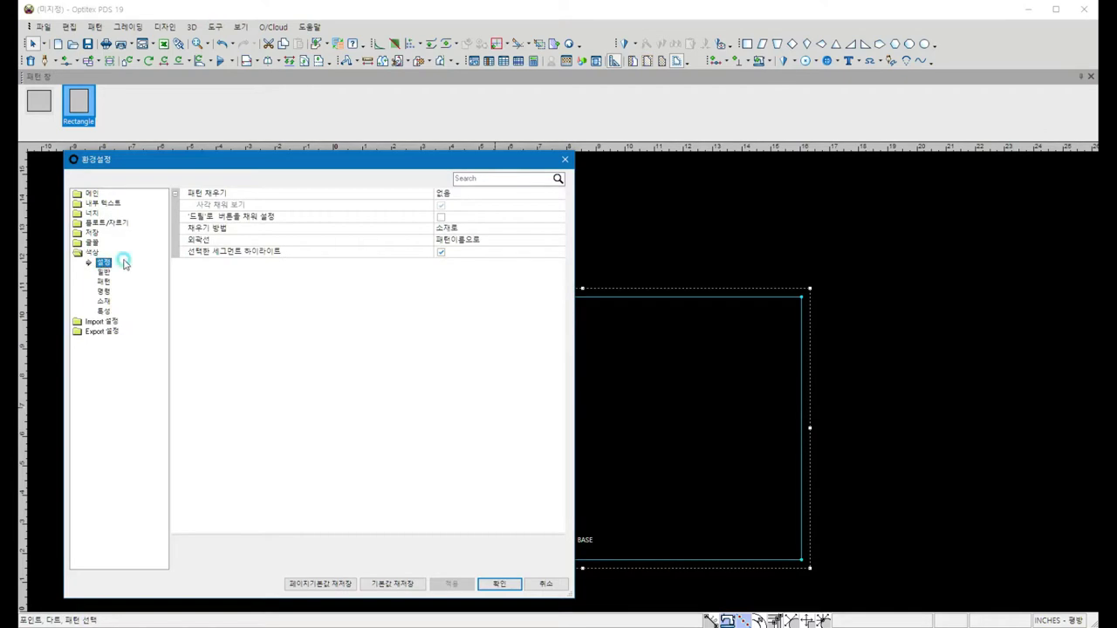
Set the current outline command colour to black.
click(101, 275)
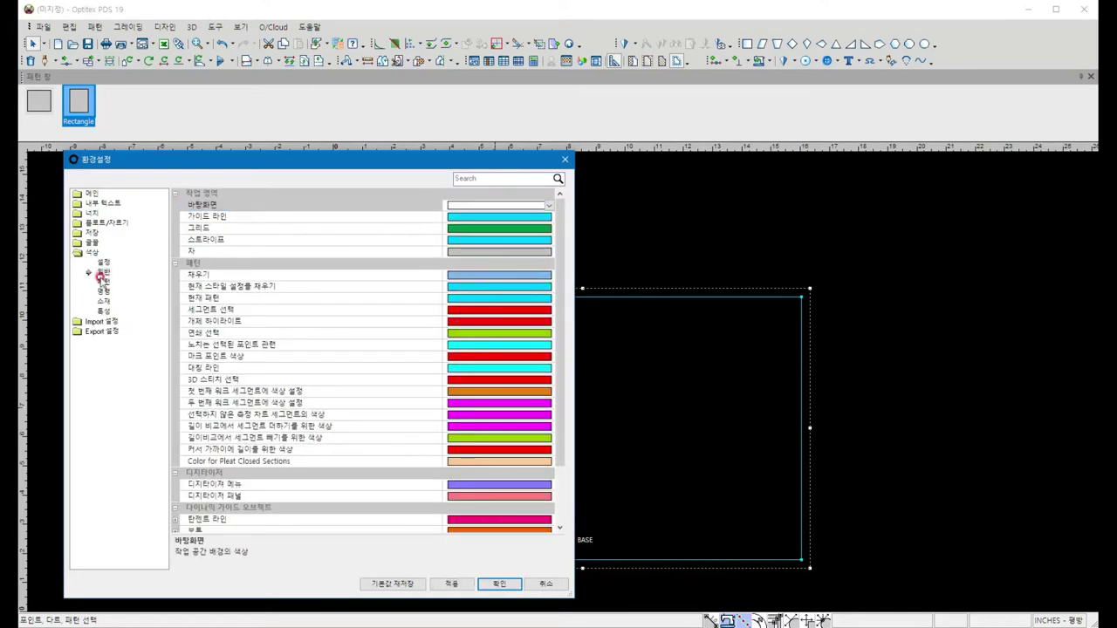
click(102, 281)
click(103, 305)
click(103, 273)
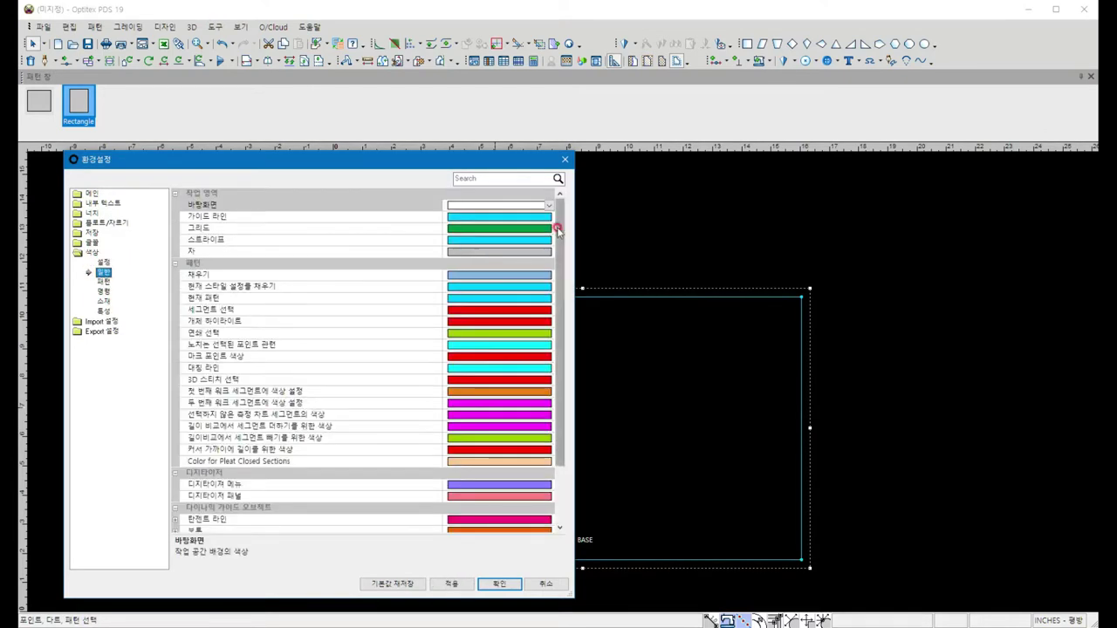
click(102, 283)
click(103, 294)
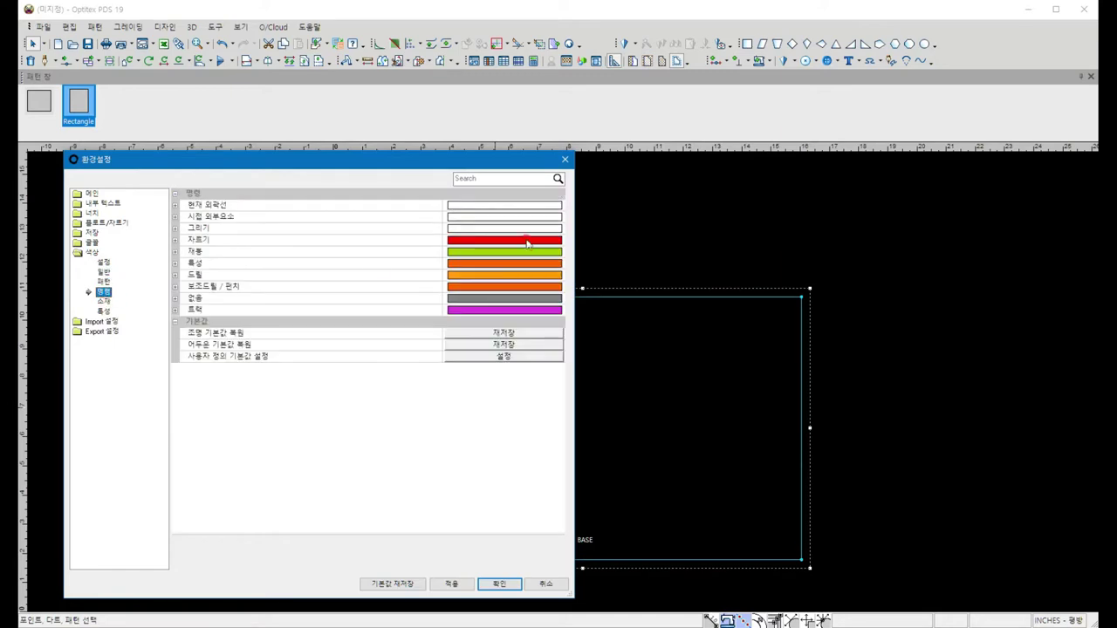
click(559, 207)
click(559, 206)
click(558, 217)
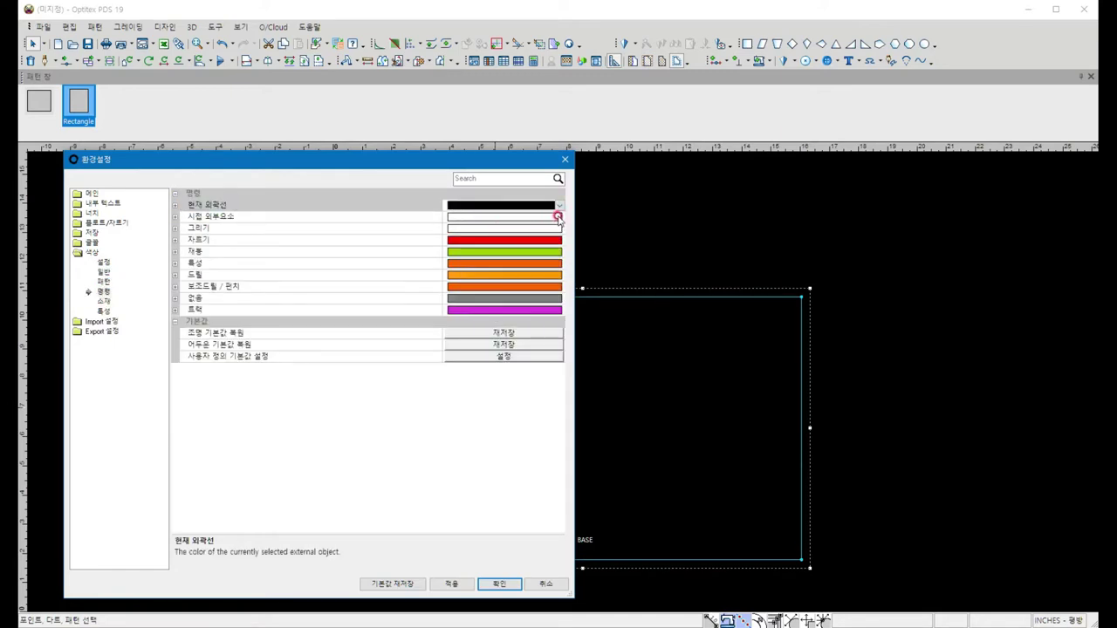
Set the seam allowance element and drawing colours to black and apply.
click(454, 247)
click(559, 228)
click(559, 228)
click(454, 259)
click(451, 584)
click(495, 583)
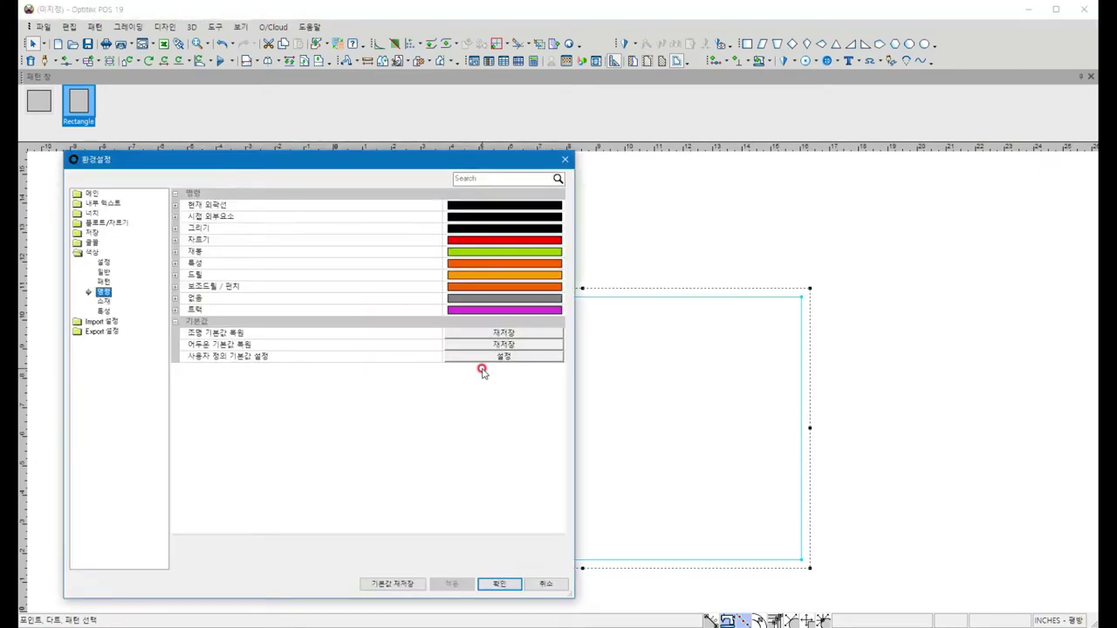
Set piece fill method and outline colour to By Pattern Name.
click(102, 264)
click(464, 228)
click(561, 229)
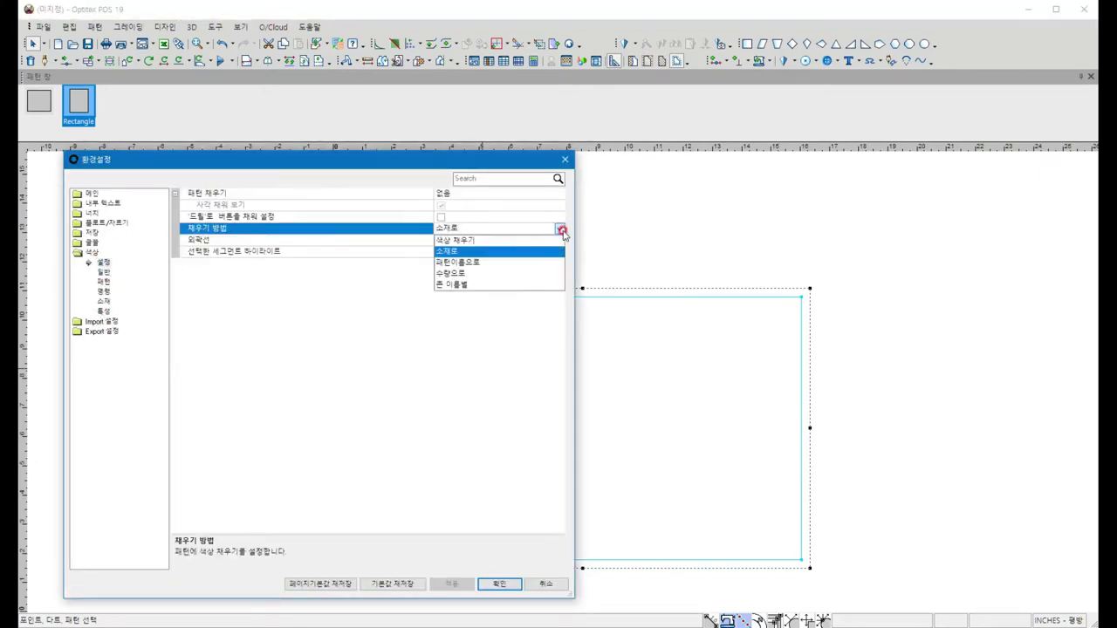
click(459, 262)
click(524, 228)
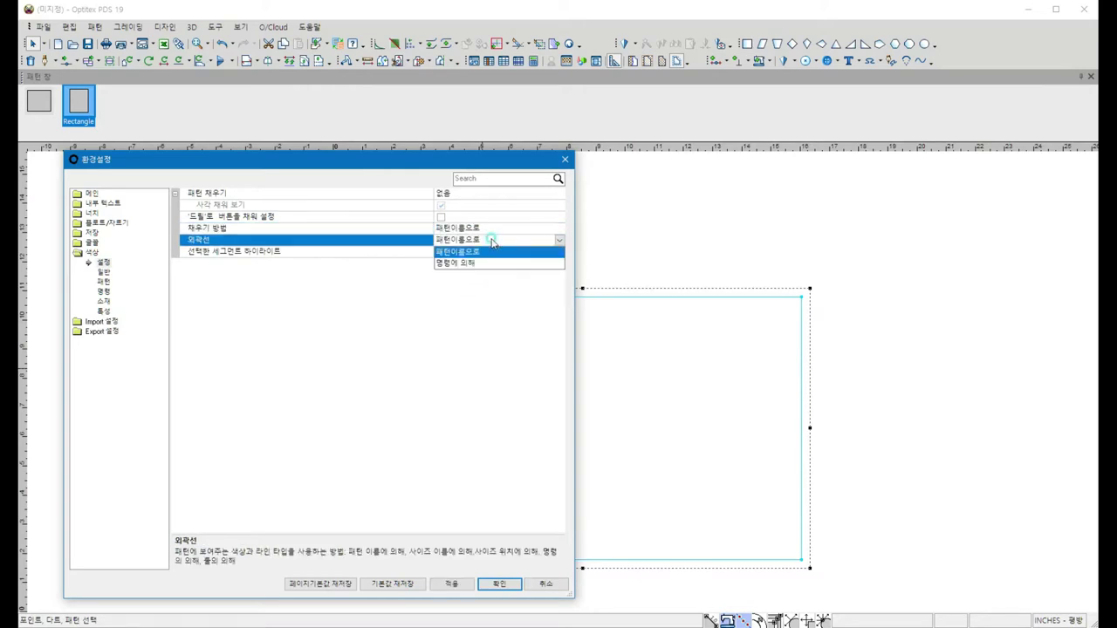
click(516, 262)
click(451, 584)
click(499, 584)
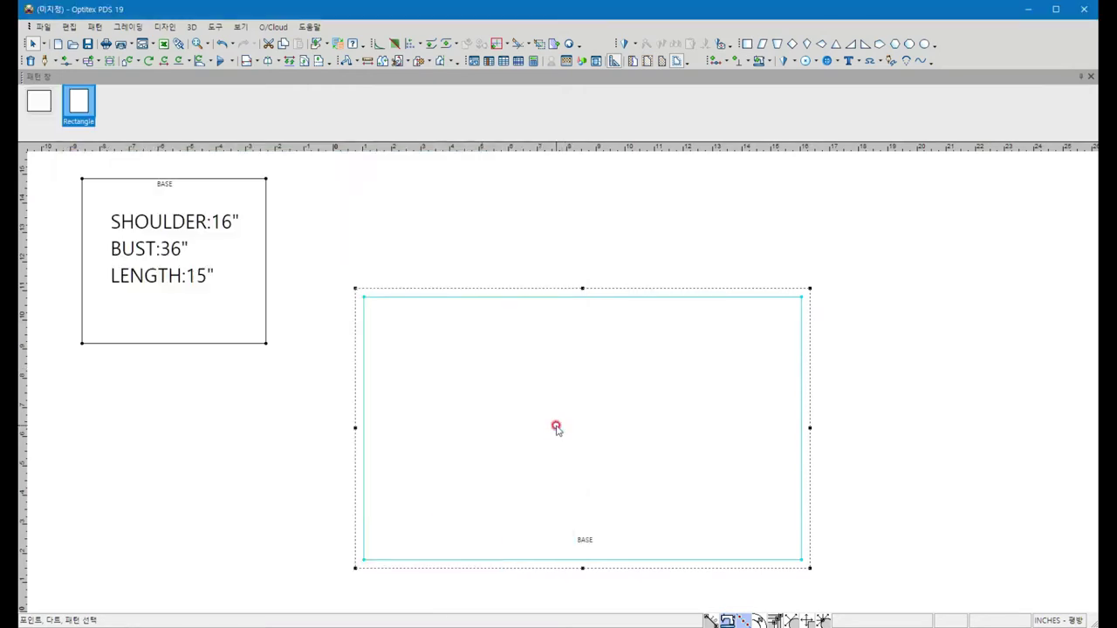
scroll(562, 384, down, 1)
Move the measurement piece aside and the bodice rectangle up and left.
scroll(563, 384, up, 2)
drag(195, 311, 139, 331)
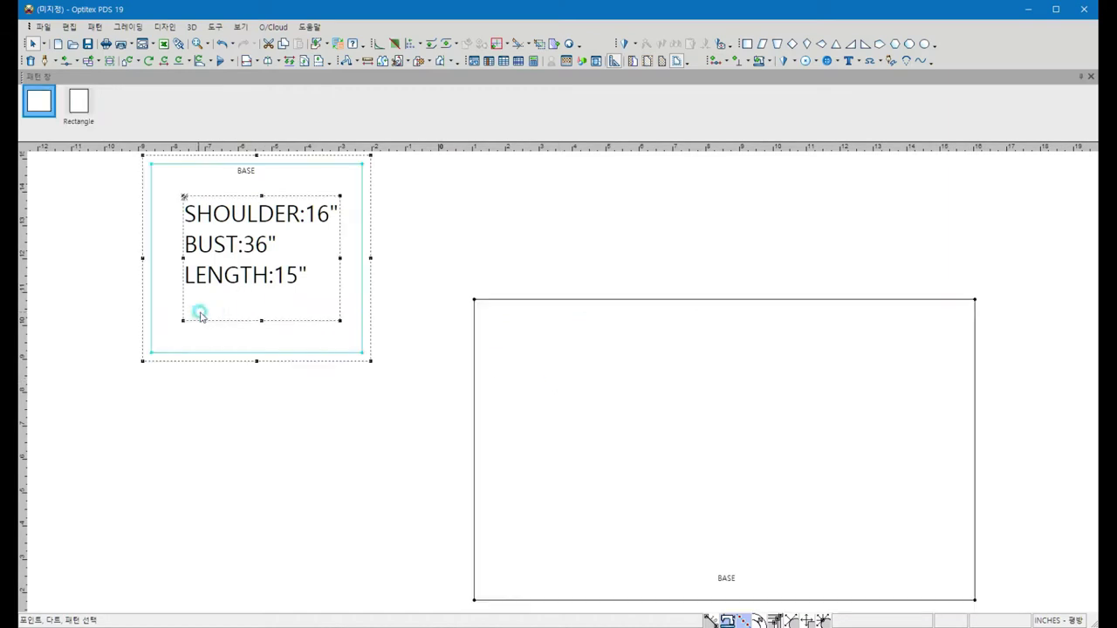
drag(609, 401, 451, 345)
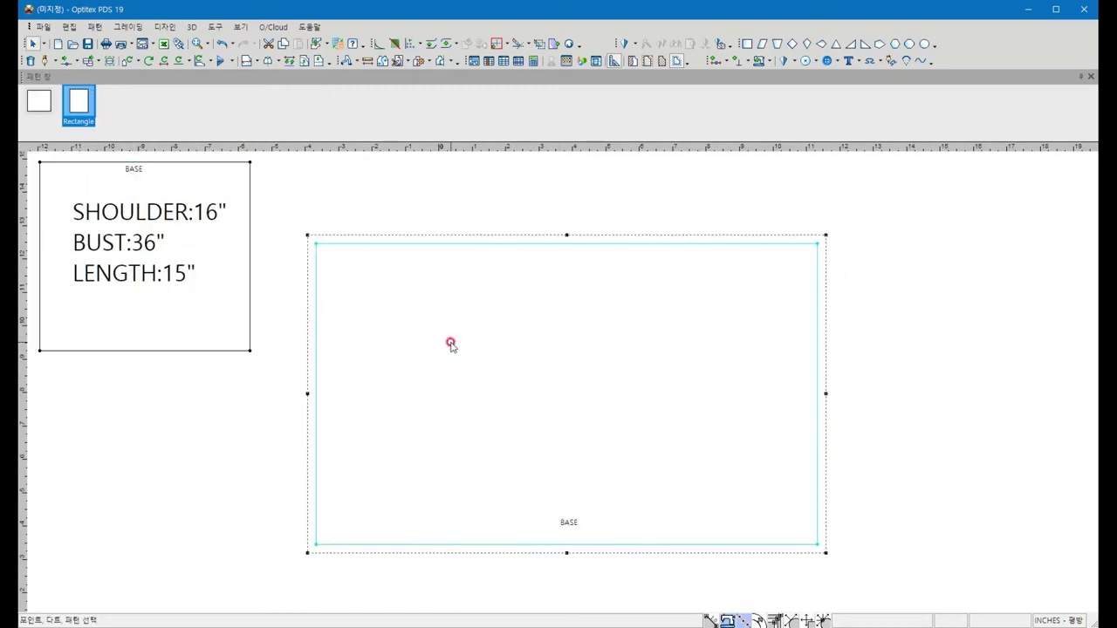
double_click(823, 233)
click(798, 427)
Add a line parallel to the right edge, 9 inches in.
key(p)
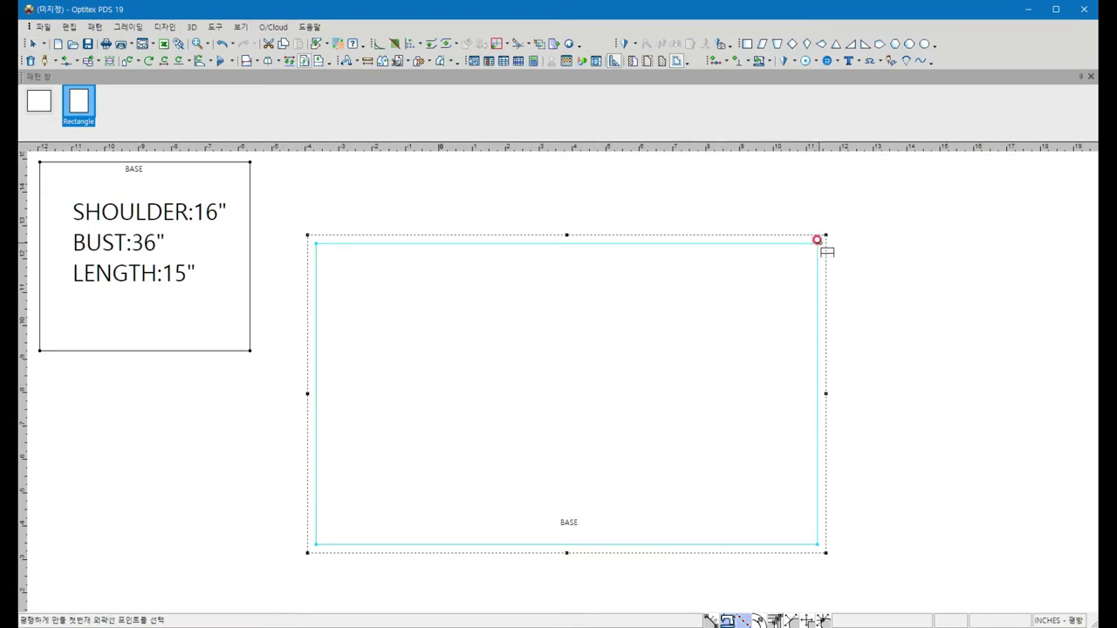
click(816, 255)
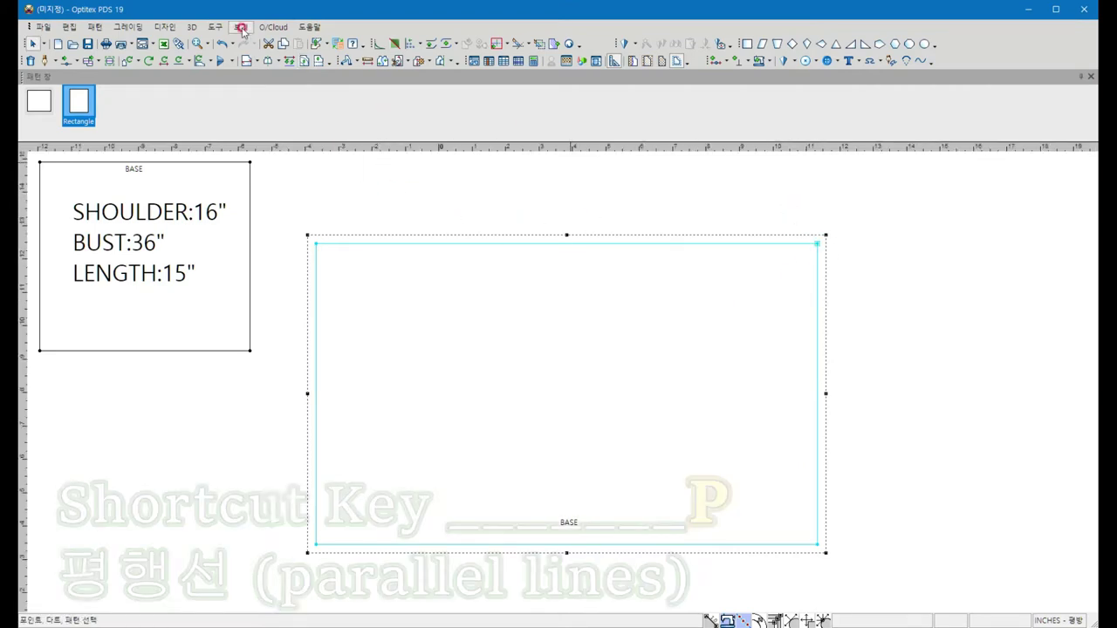
click(818, 544)
text(9)
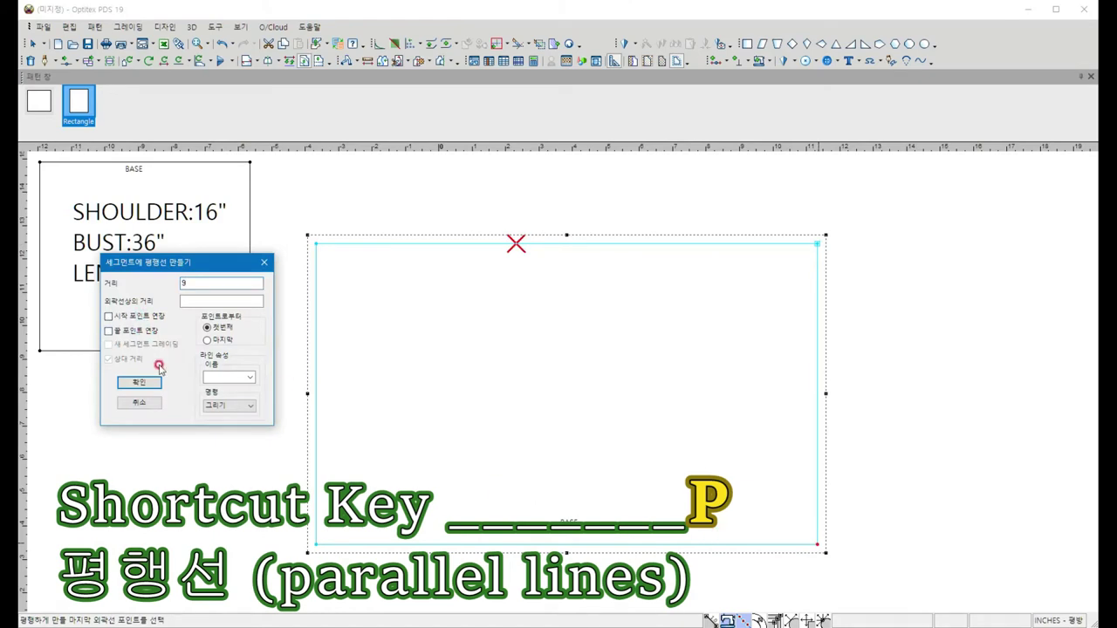
click(149, 384)
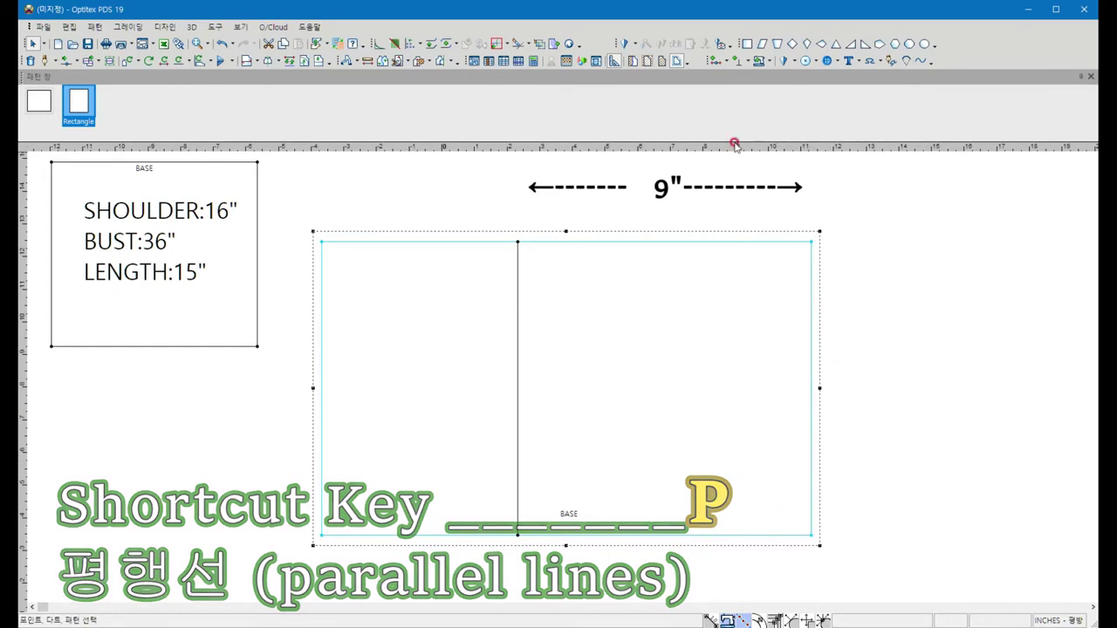
Add a point on the right edge 3 inches above the bottom corner.
click(713, 61)
click(811, 459)
key(Tab)
text(3)
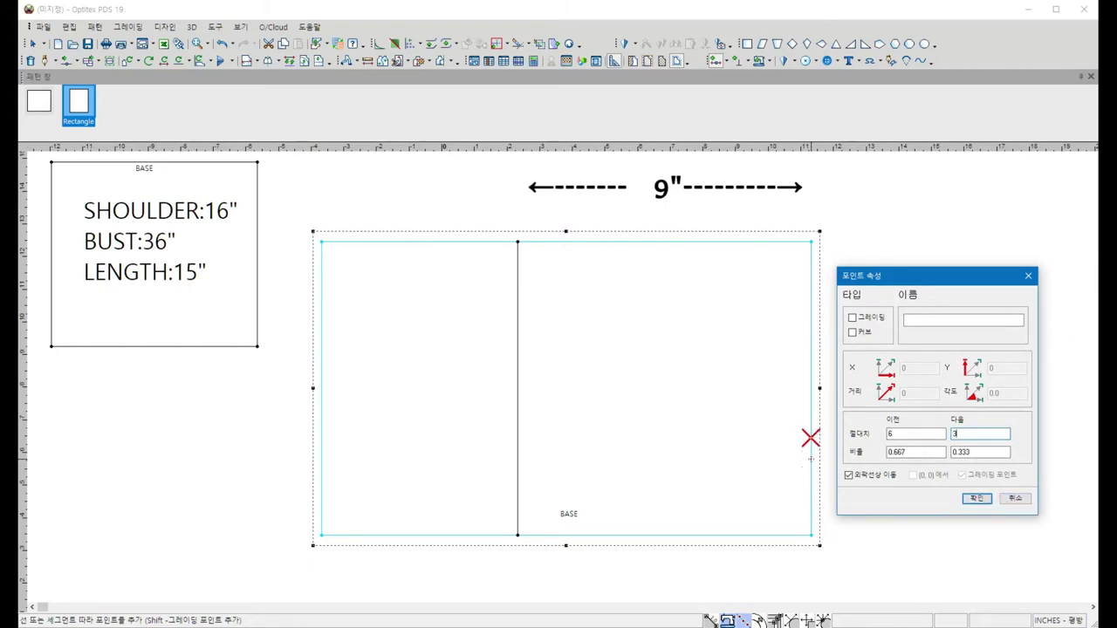
key(Return)
Dock the Properties panel beside the pattern and select the new right-edge point for a parallel line.
click(806, 431)
mouse_move(411, 200)
mouse_down()
mouse_move(936, 218)
mouse_move(915, 224)
mouse_up()
right_click(833, 204)
click(838, 207)
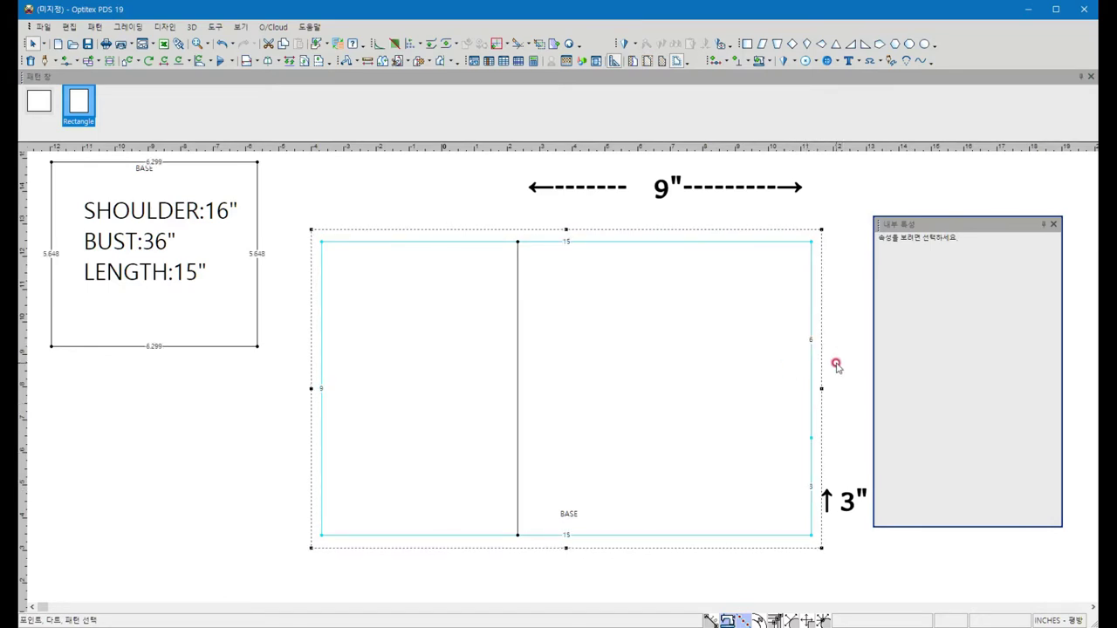
click(811, 438)
drag(981, 224, 1004, 230)
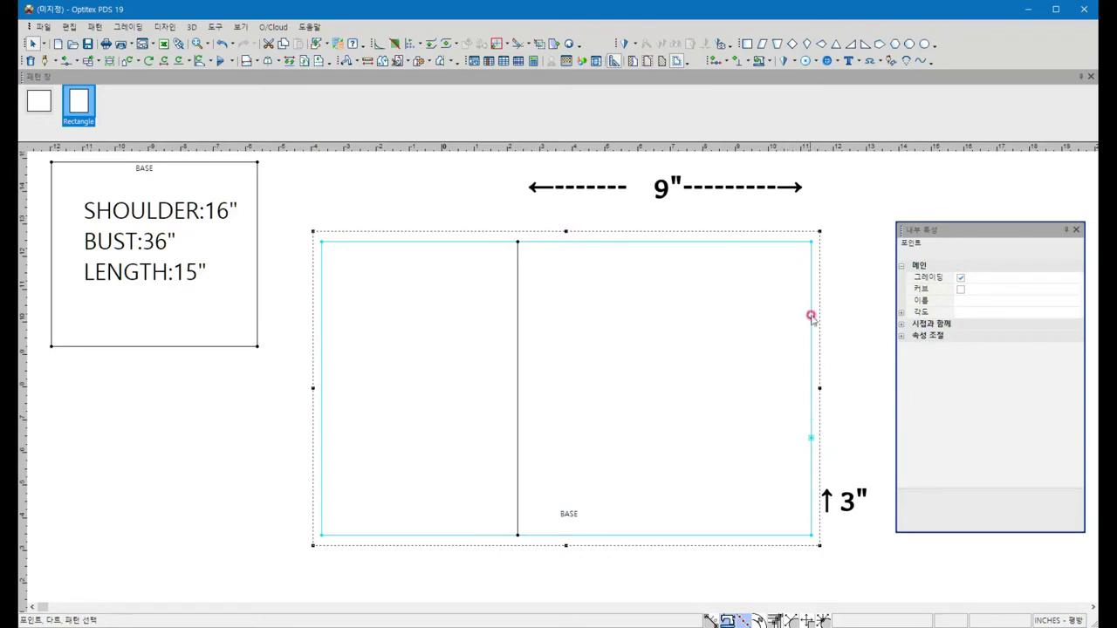
click(814, 243)
Add a line parallel to the right edge at distance -1, 1 inch outside the piece.
text(1)
drag(179, 261, 954, 408)
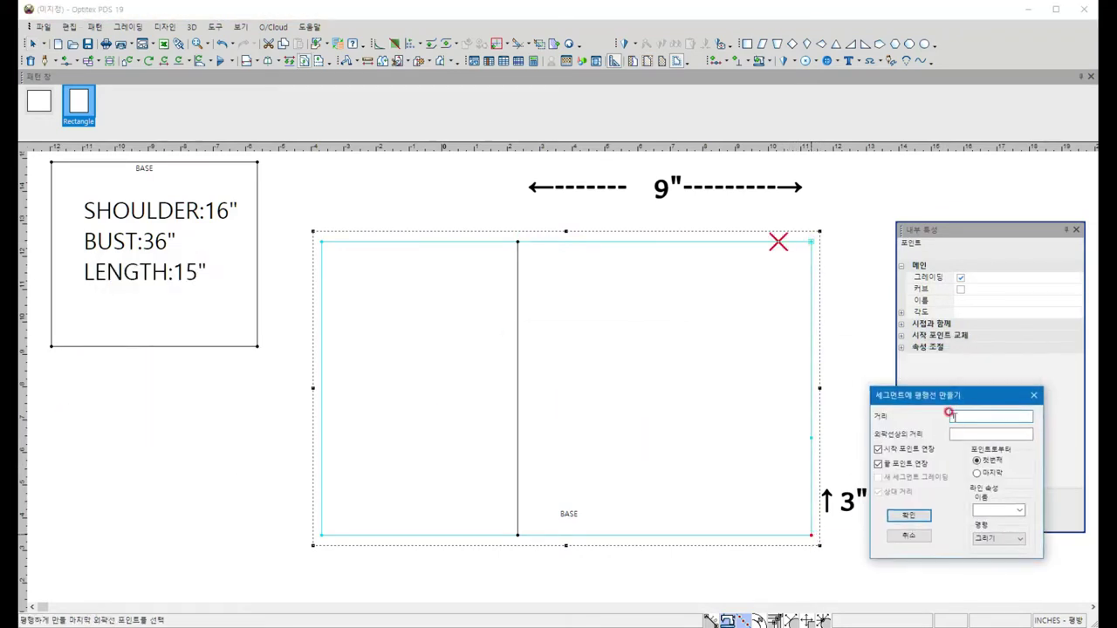
text(-1)
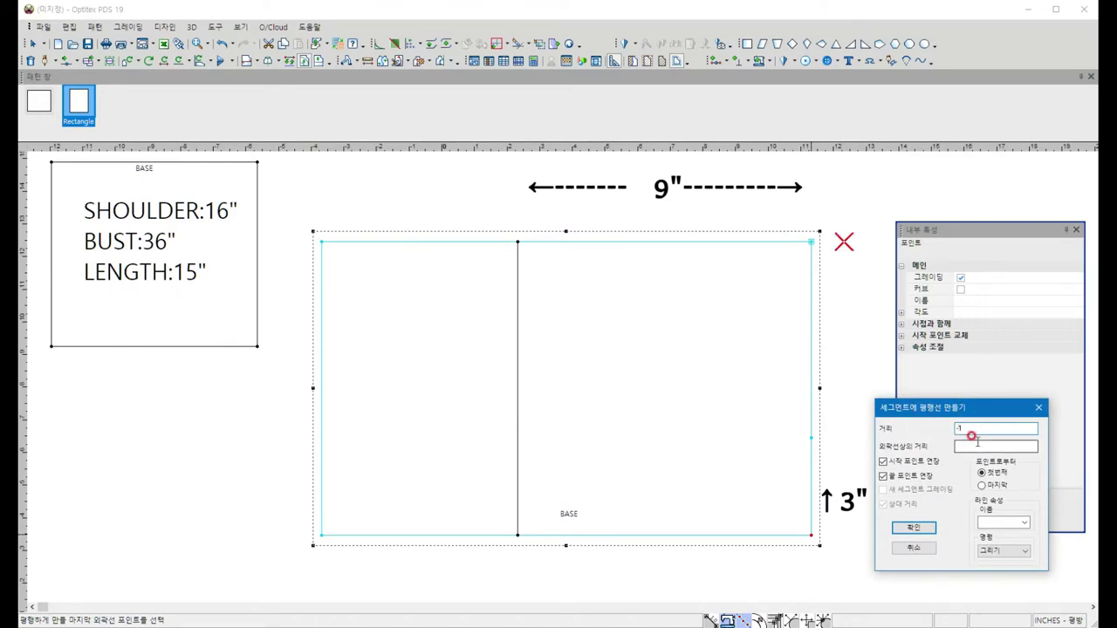
click(913, 527)
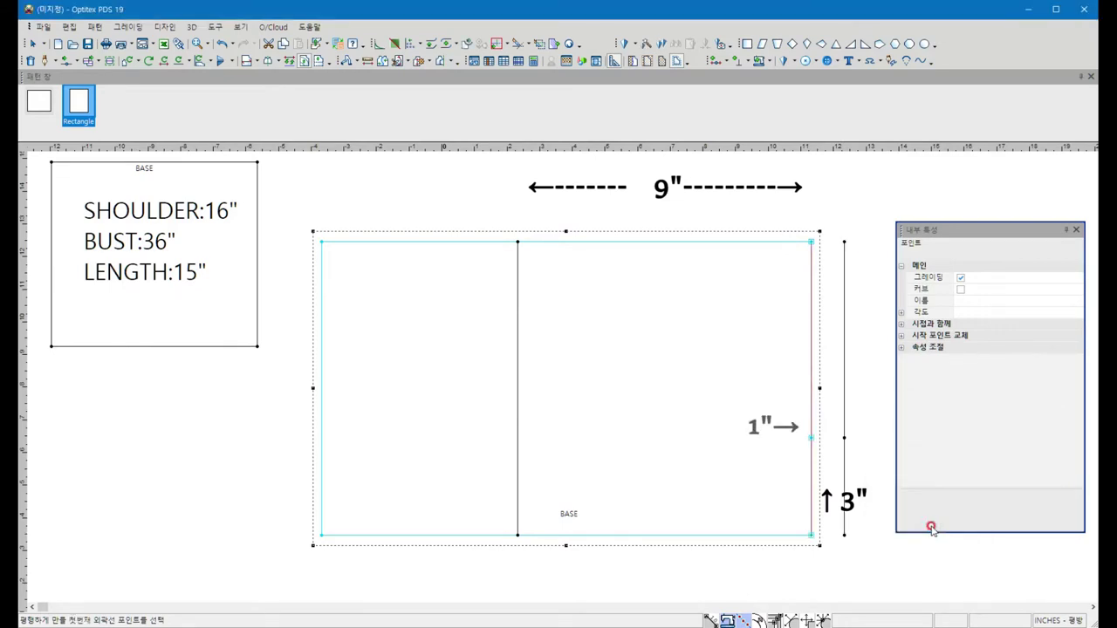
click(810, 438)
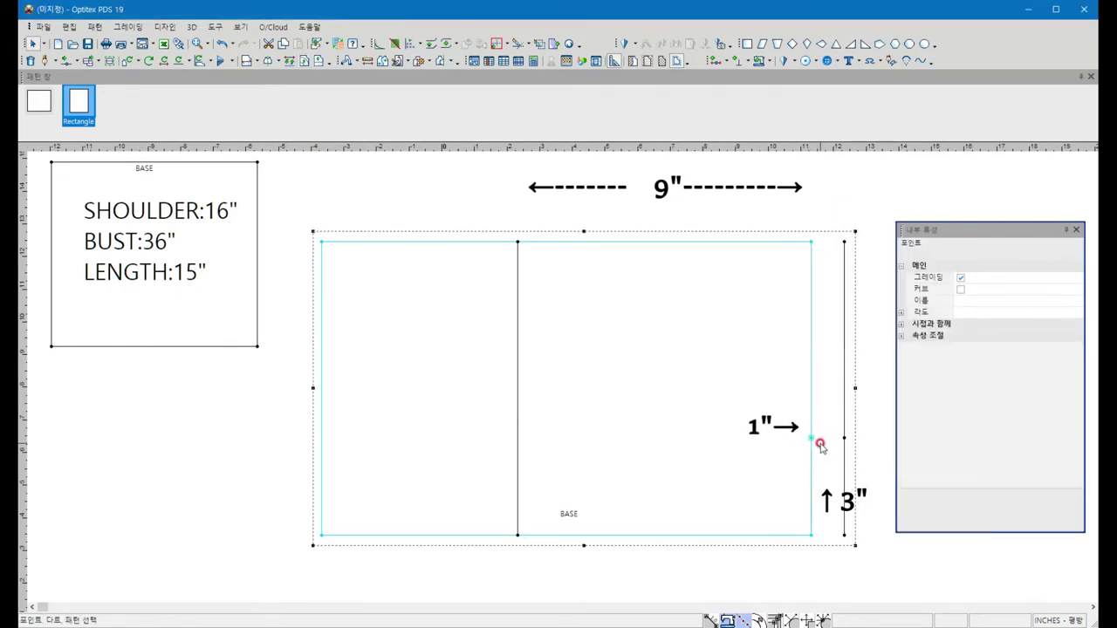
click(800, 319)
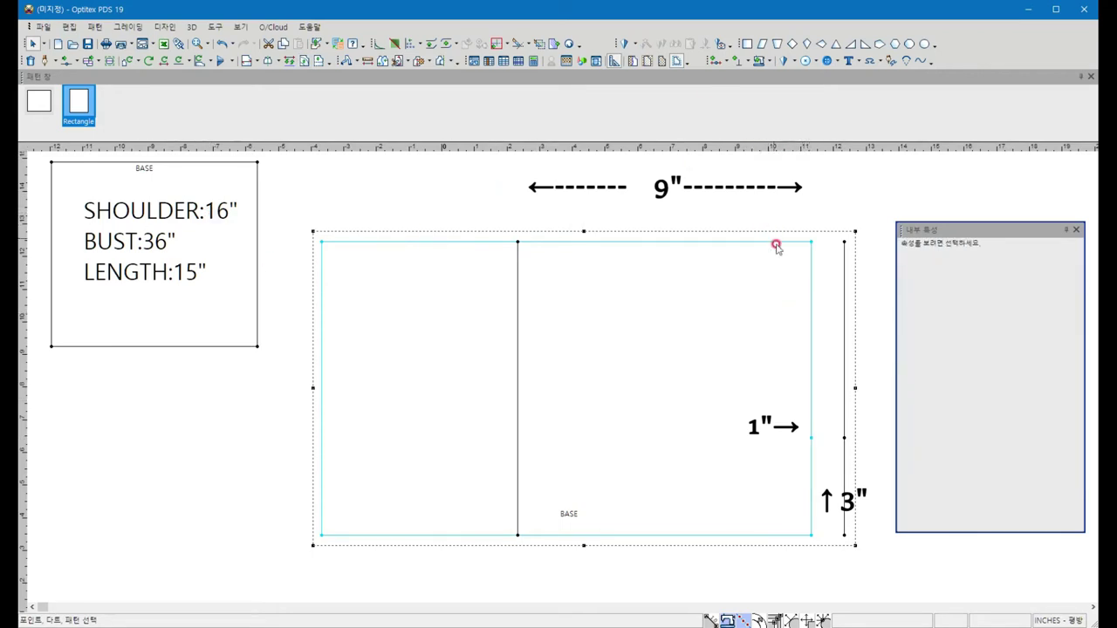
Add a point near the top of the rectangle's right edge.
click(713, 60)
click(817, 515)
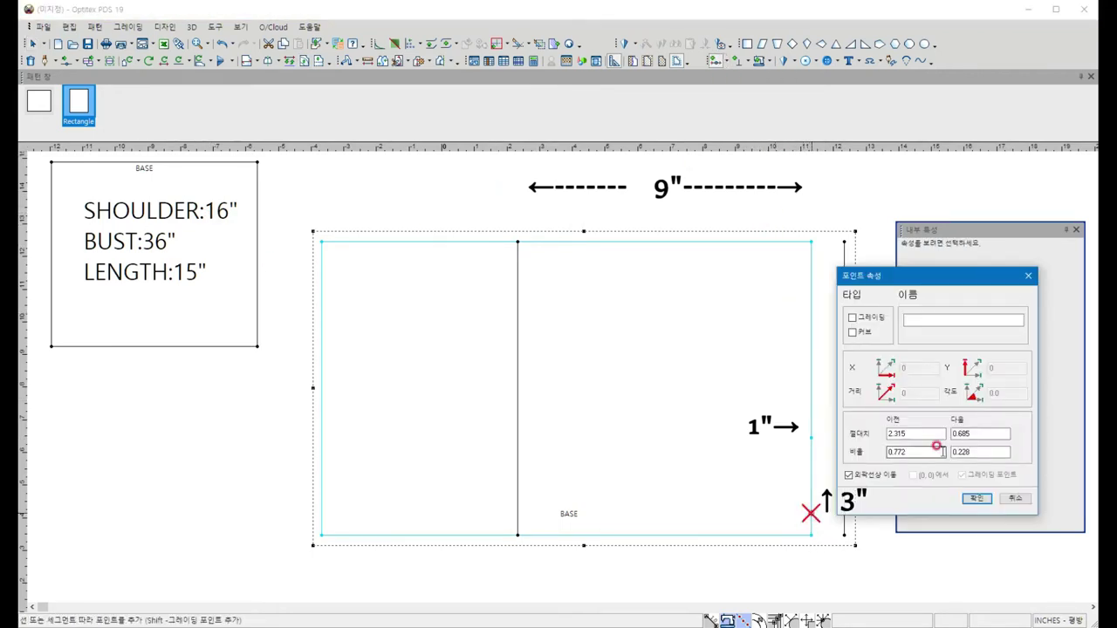
key(Return)
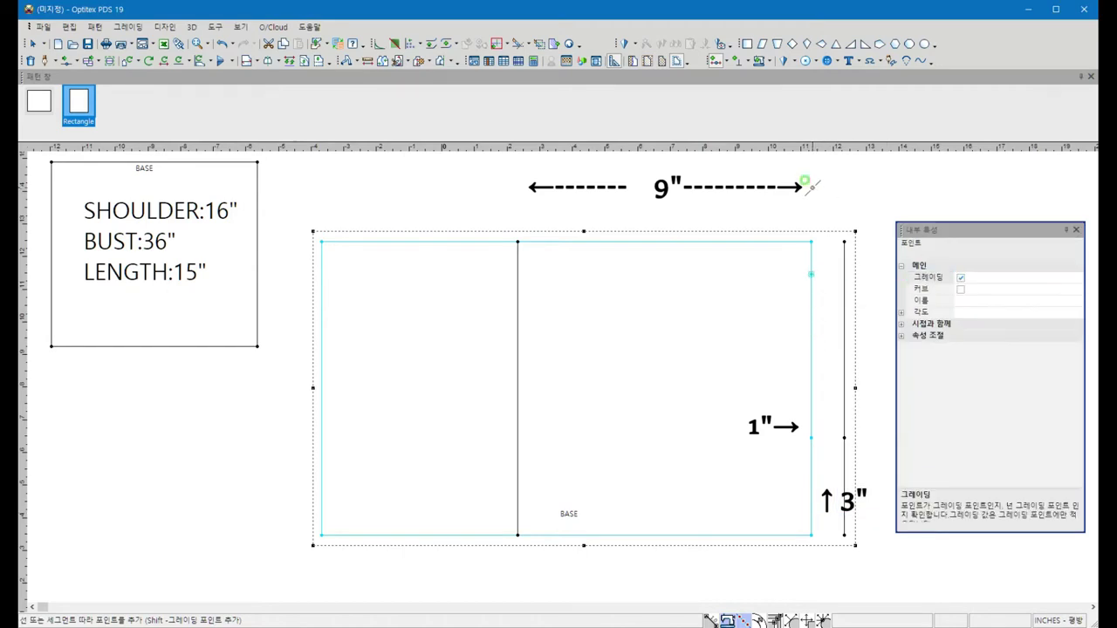
Offset the bottom edge by 8 inches to create a horizontal line.
click(813, 536)
click(322, 535)
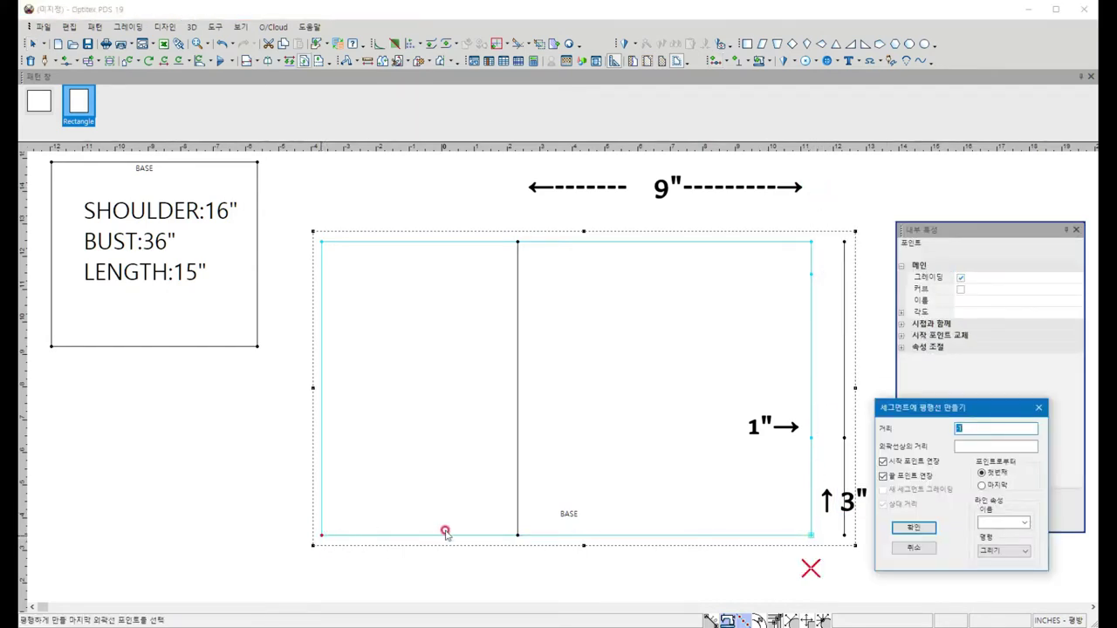
text(8)
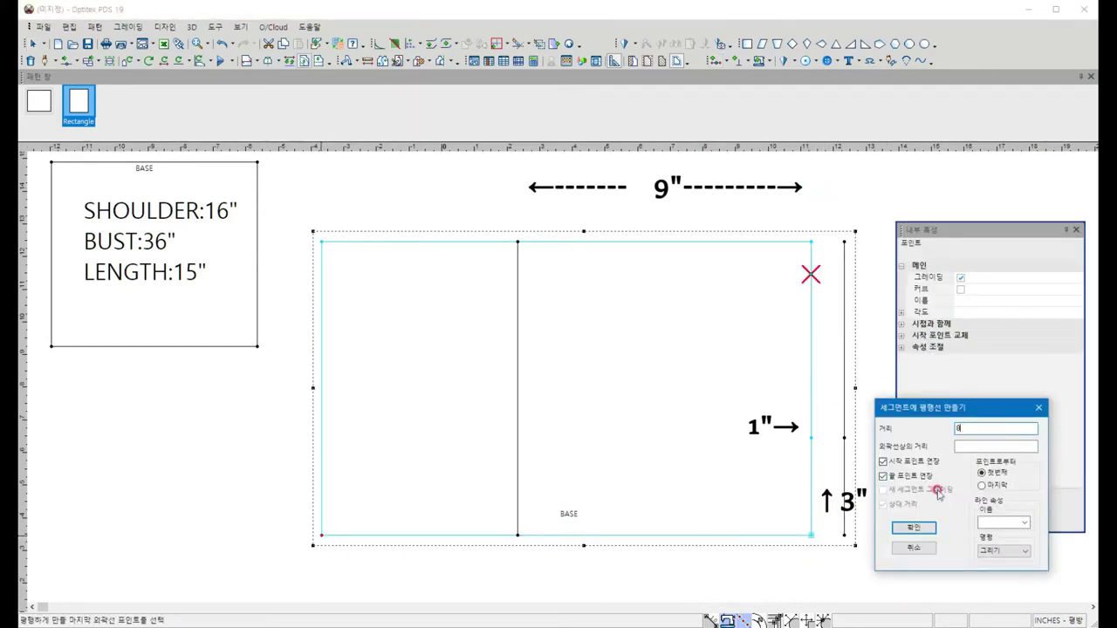
click(913, 528)
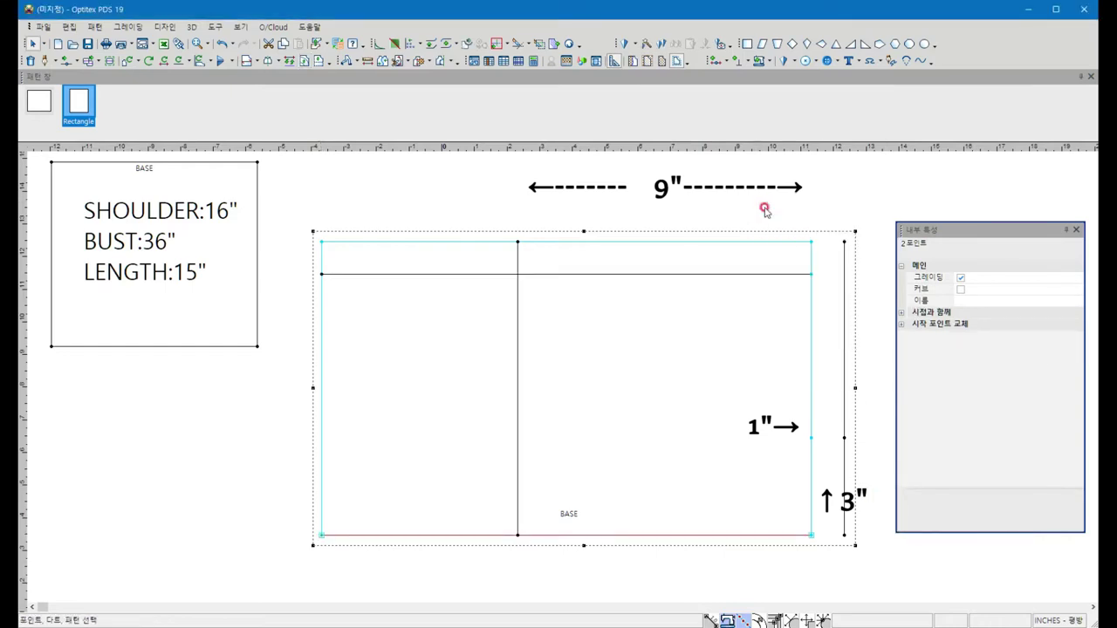
Add a point 0.5 inch in from the horizontal line's end and draw the shoulder and armhole lines.
click(780, 275)
click(785, 297)
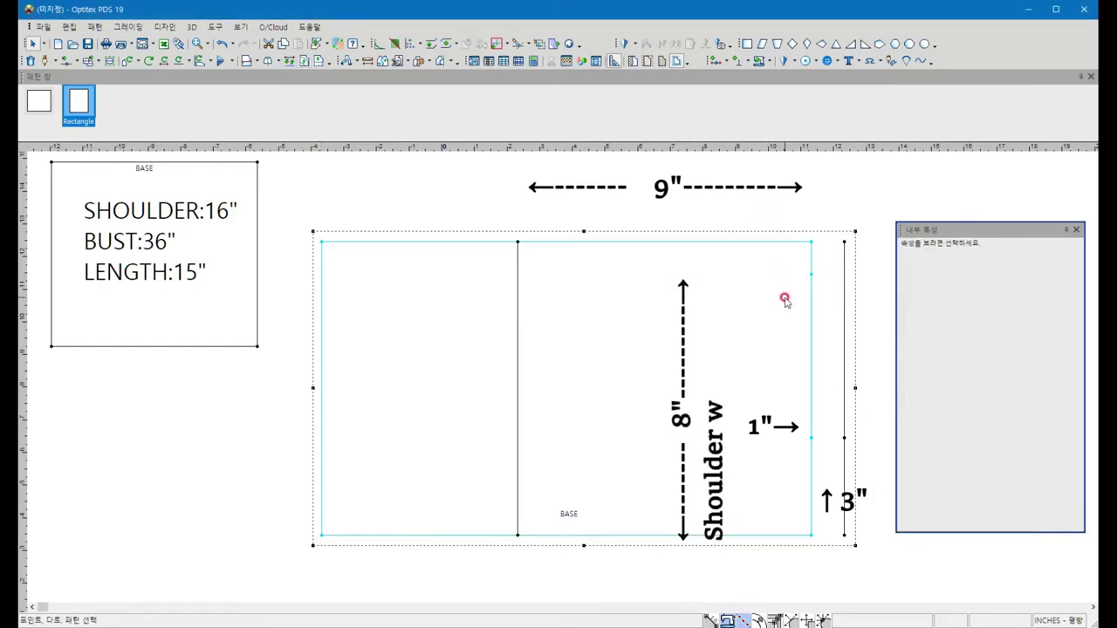
key(p)
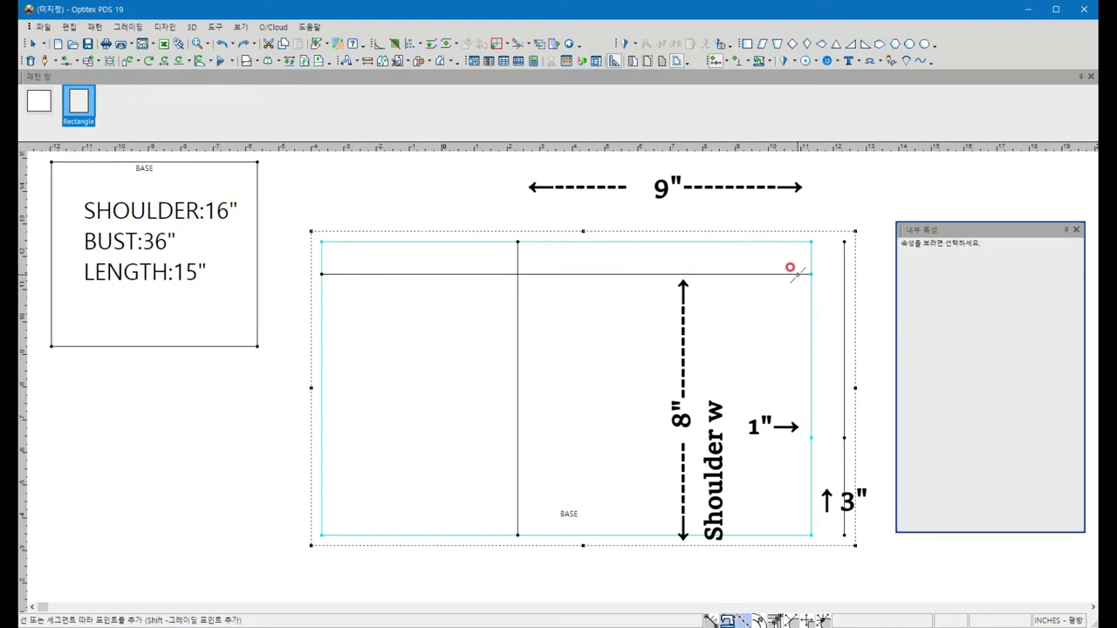
click(796, 274)
double_click(977, 433)
text(15)
click(893, 434)
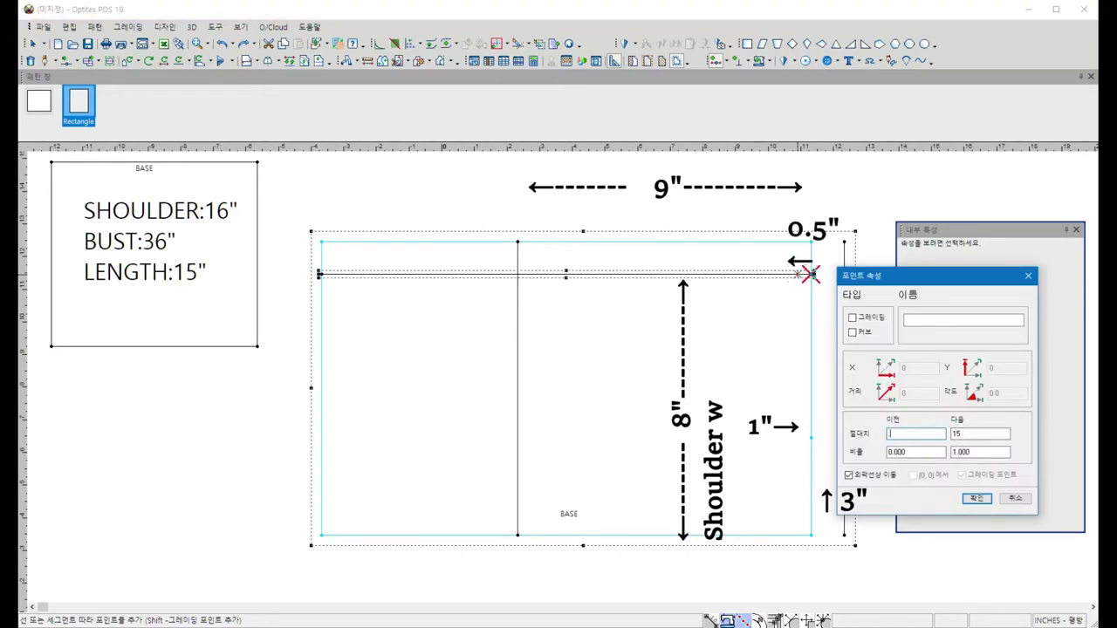
text(.5)
key(Return)
key(Escape)
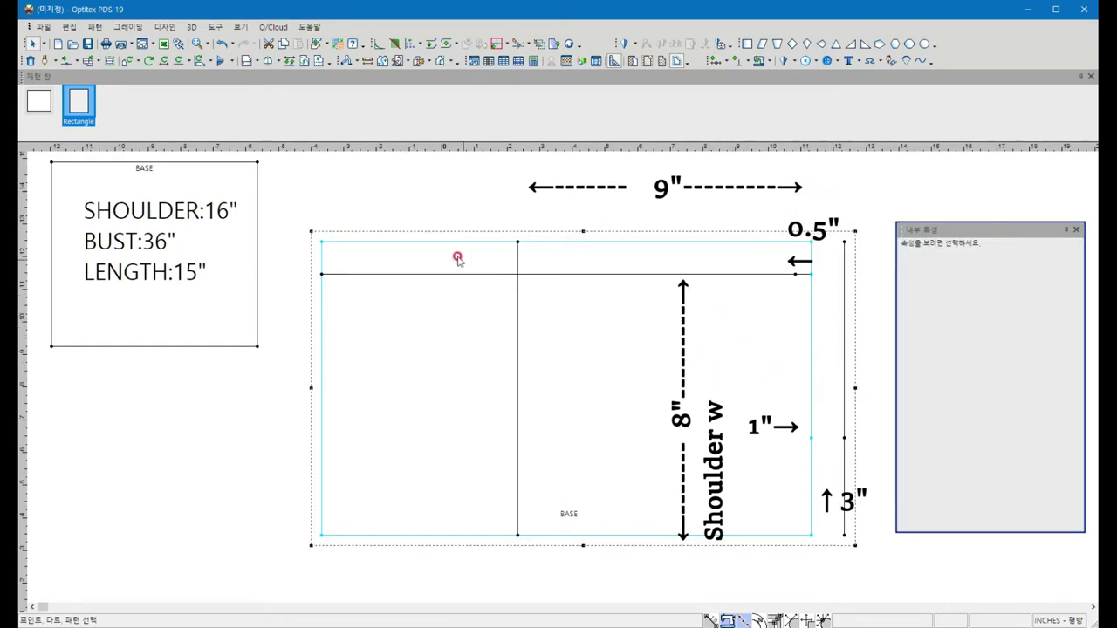
click(656, 274)
click(759, 93)
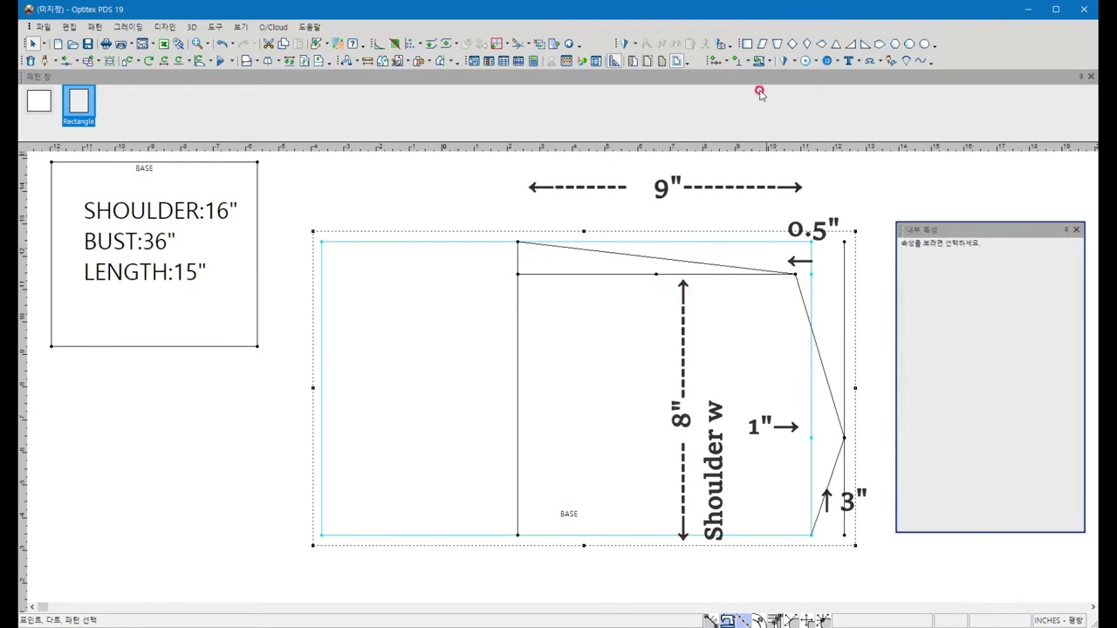
Replace the horizontal line with one 0.5 inch lower and curve the neckline down to it.
click(686, 274)
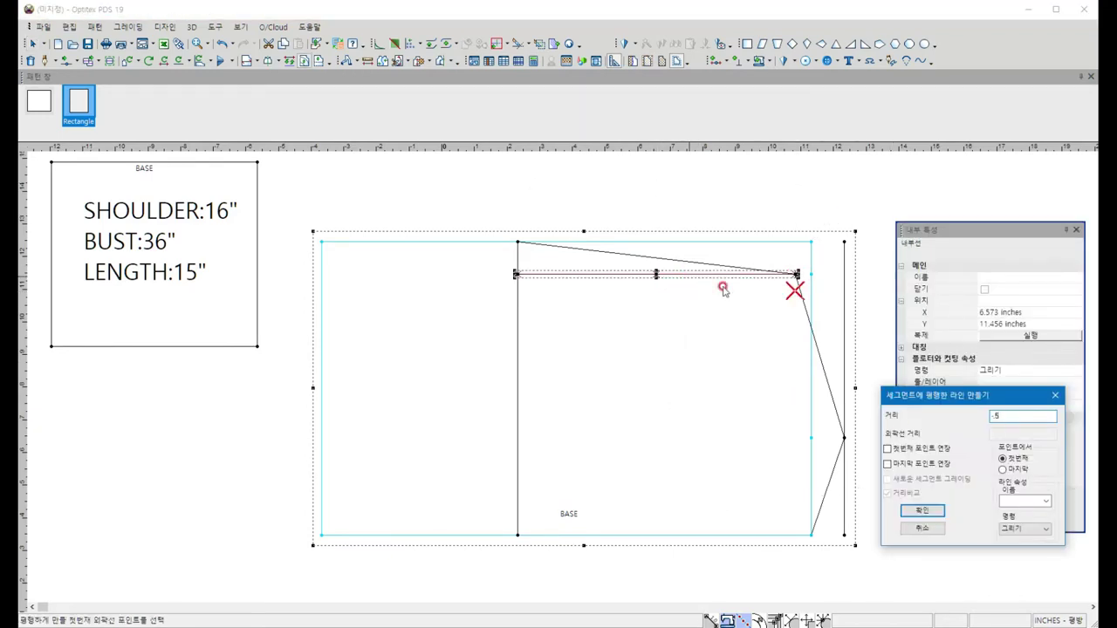
click(922, 511)
click(673, 316)
click(680, 276)
key(Delete)
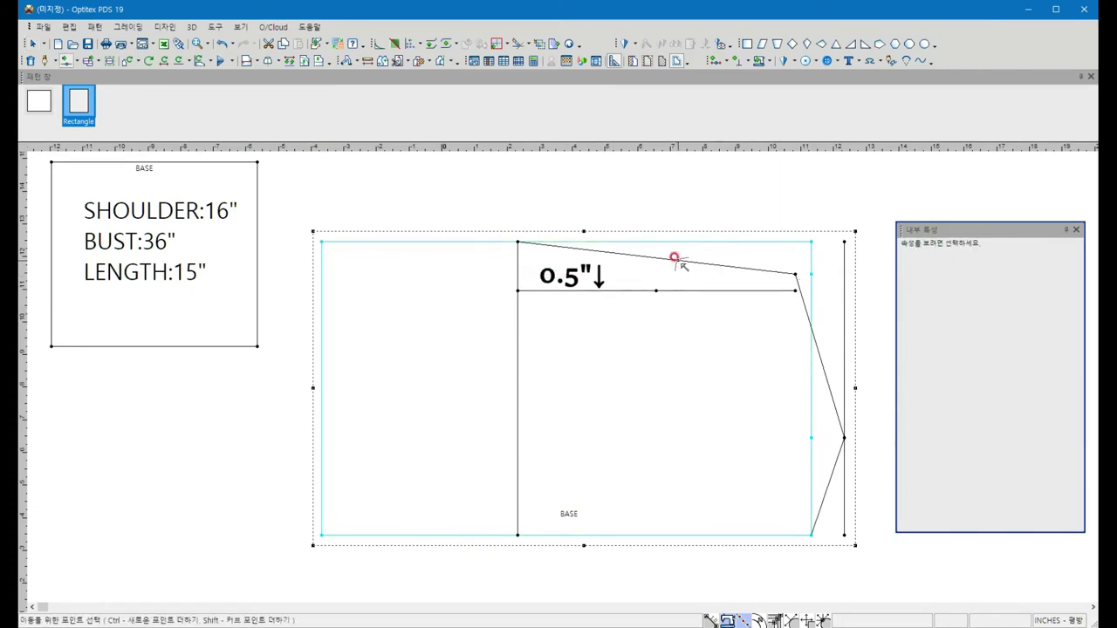
ctrl+drag(675, 259, 655, 290)
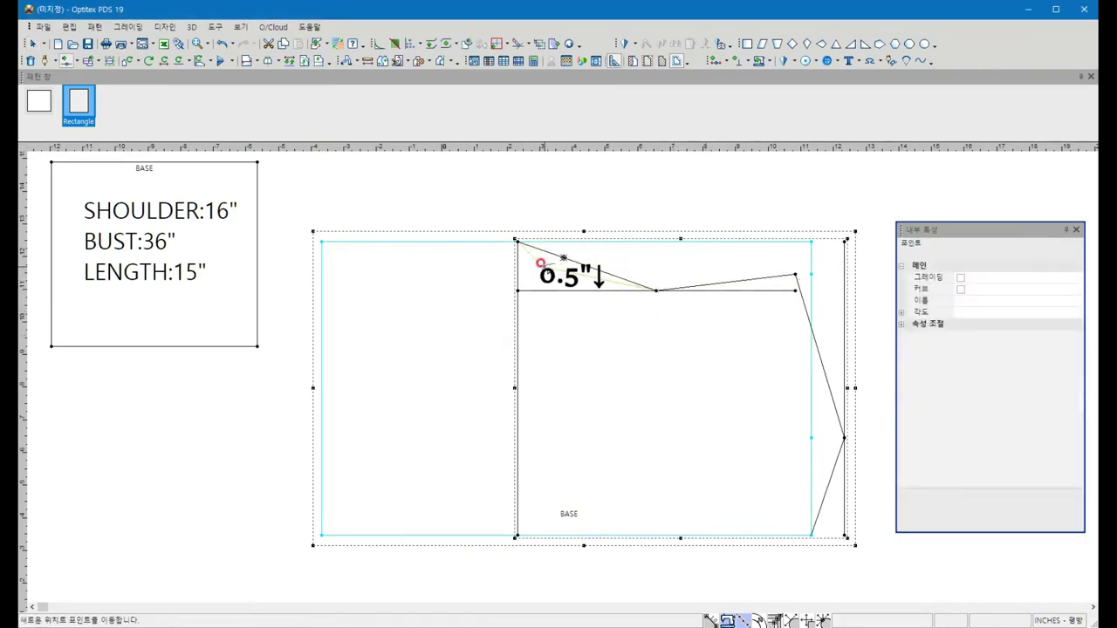
click(960, 289)
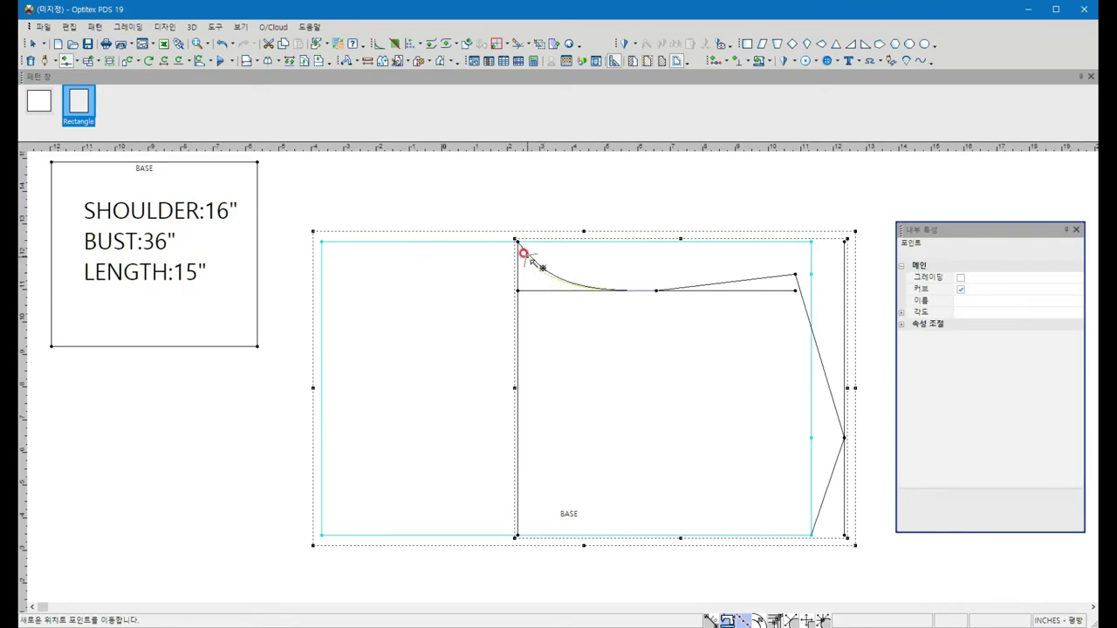
shift+click(555, 278)
drag(553, 276, 559, 279)
Add curve points to gently curve the shoulder line and the lower side edge.
ctrl+click(744, 278)
click(745, 278)
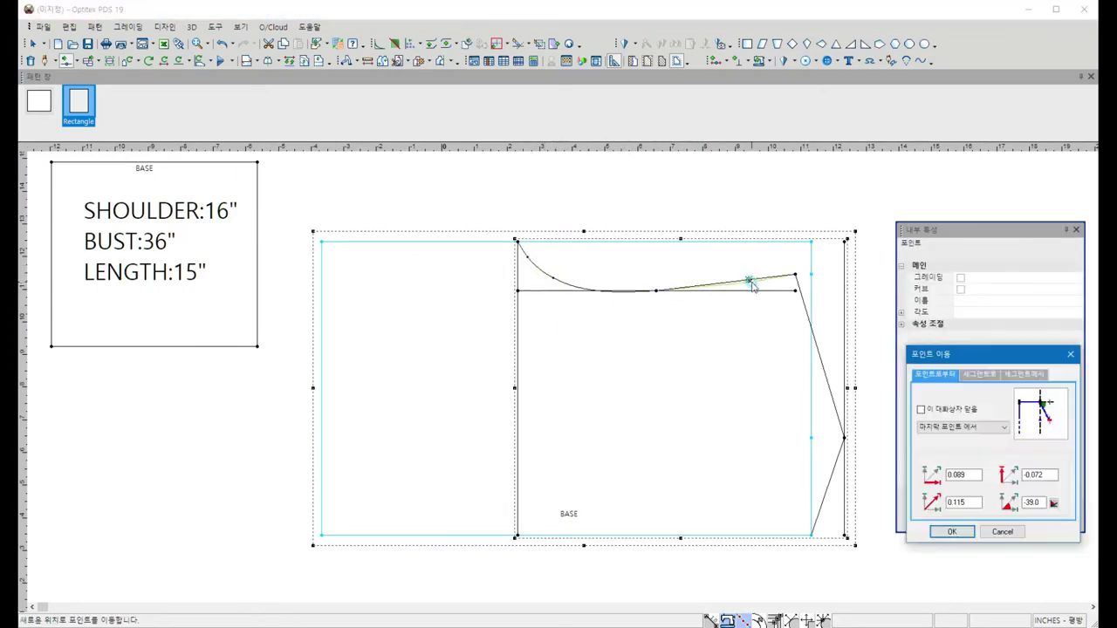
key(Return)
right_click(789, 187)
click(656, 291)
click(960, 289)
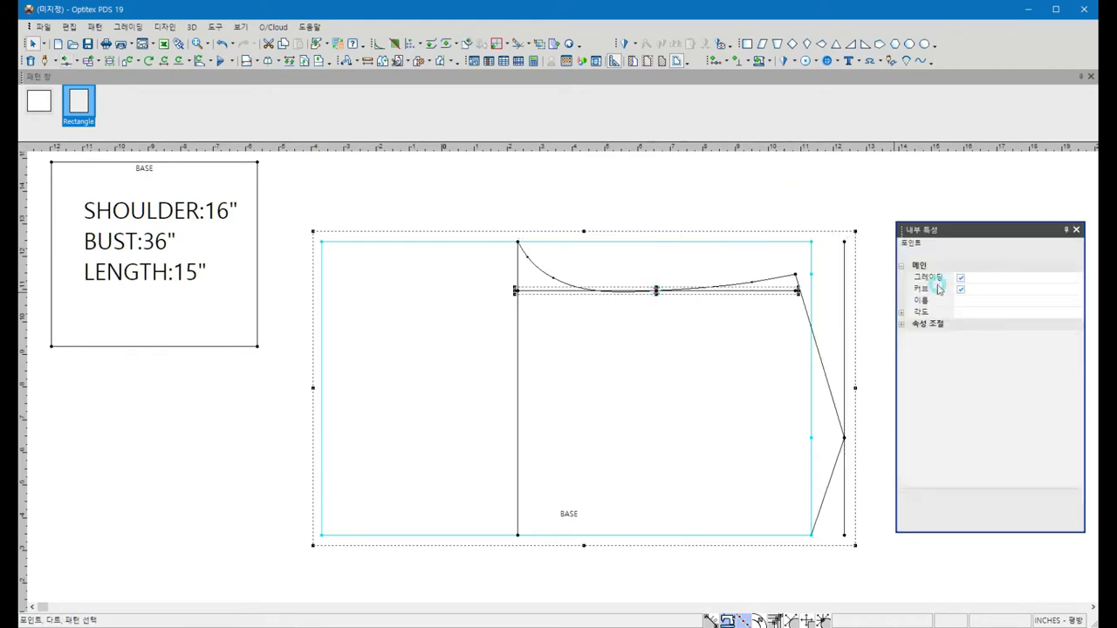
click(721, 346)
mouse_move(828, 485)
mouse_down()
mouse_move(815, 464)
mouse_move(813, 489)
mouse_up()
click(960, 289)
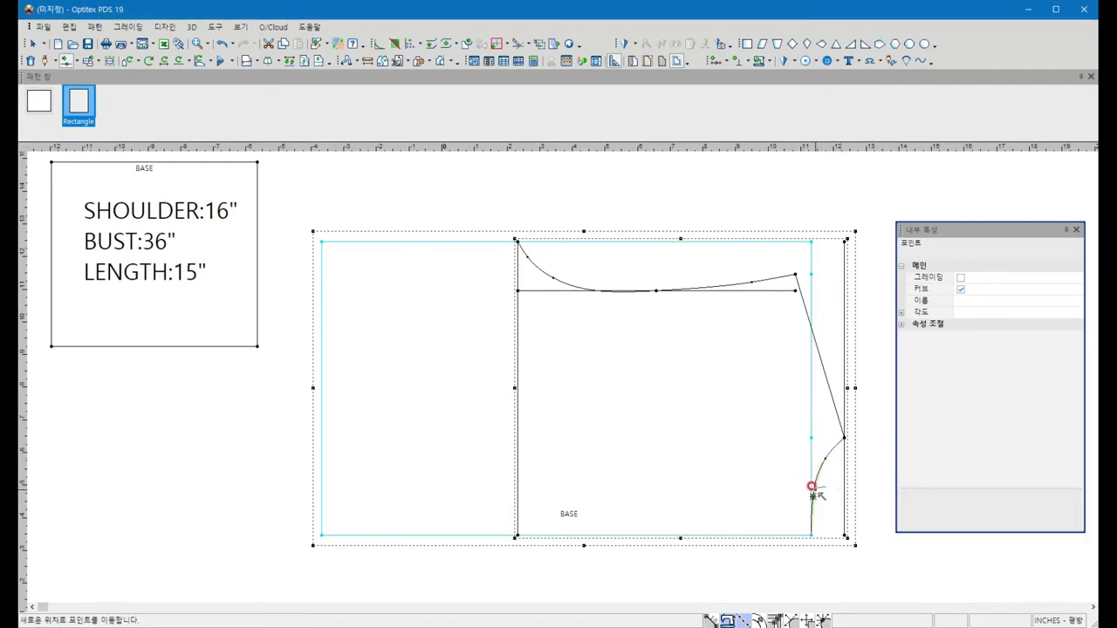
Bend the lower side segment into a smooth curve from the armhole point down to the hem.
drag(811, 488, 841, 494)
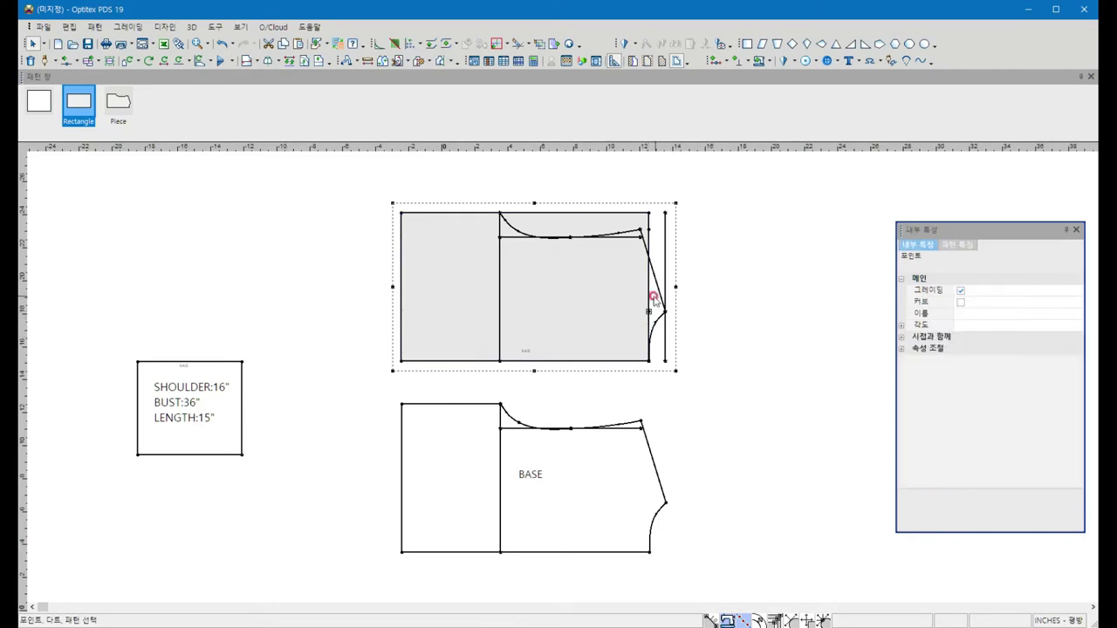
Create two vertical lines parallel to the top edge's segments, inside the draft's right side.
click(648, 298)
scroll(608, 353, up, 1)
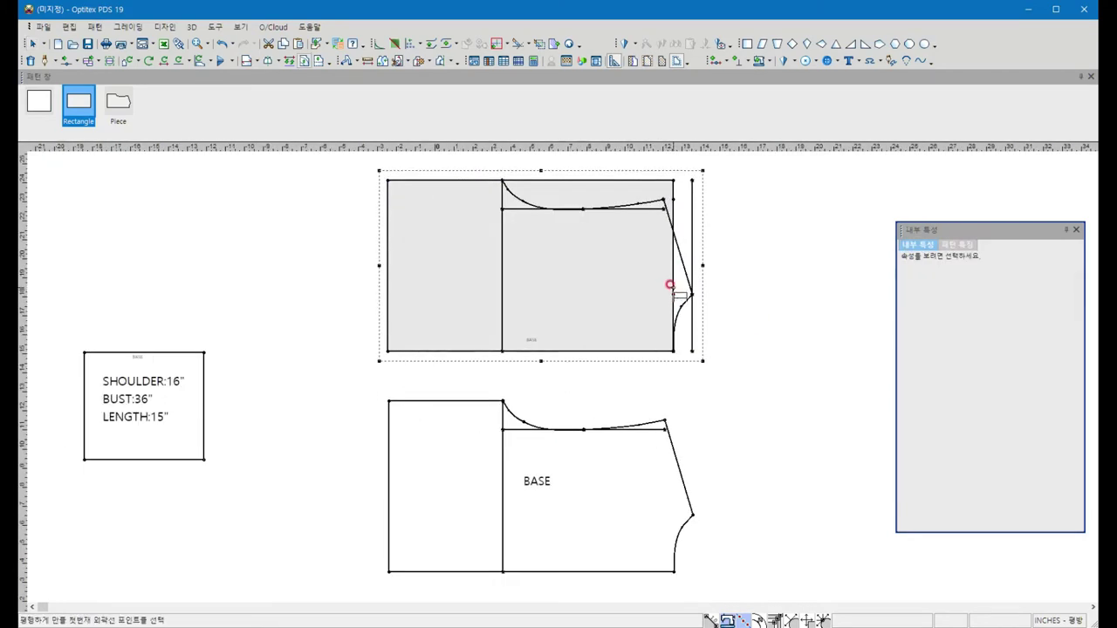
right_click(740, 235)
click(762, 265)
click(674, 180)
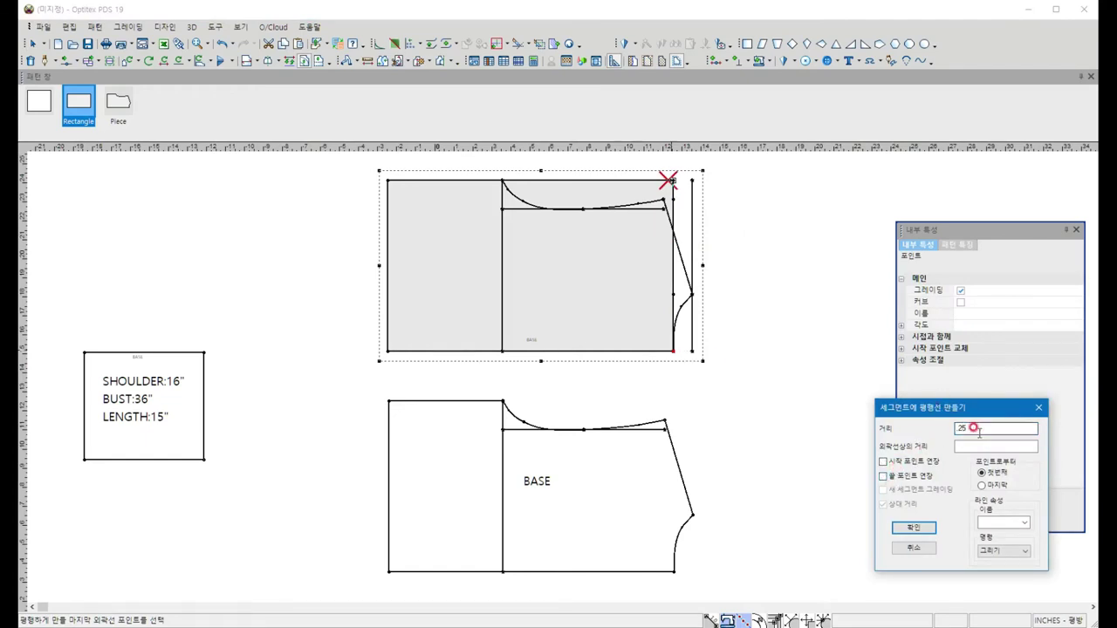
key(Return)
click(666, 336)
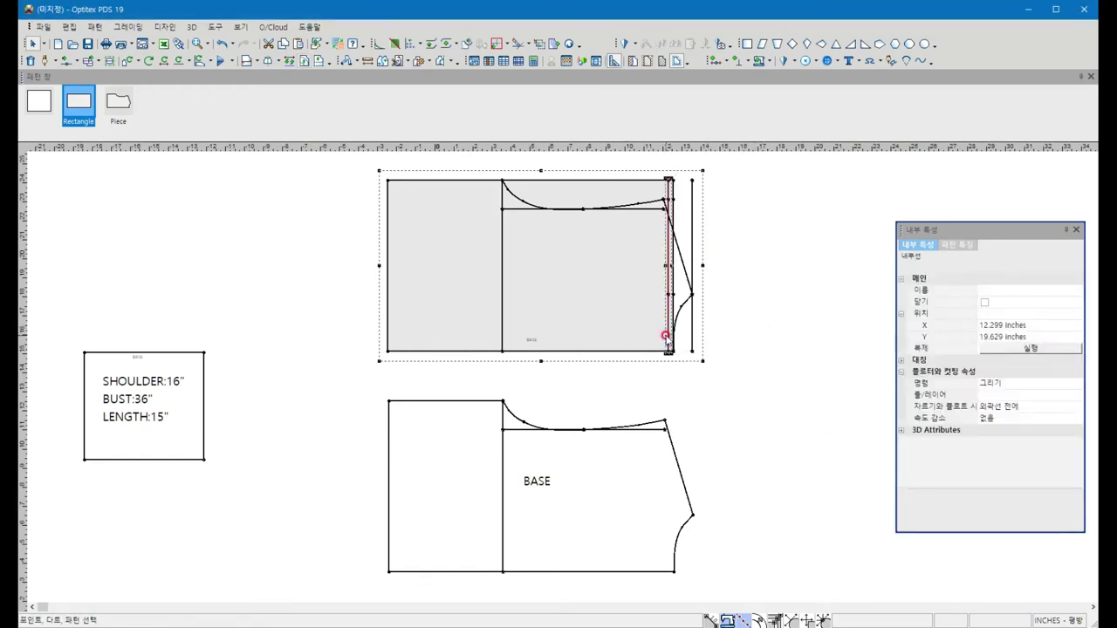
click(611, 180)
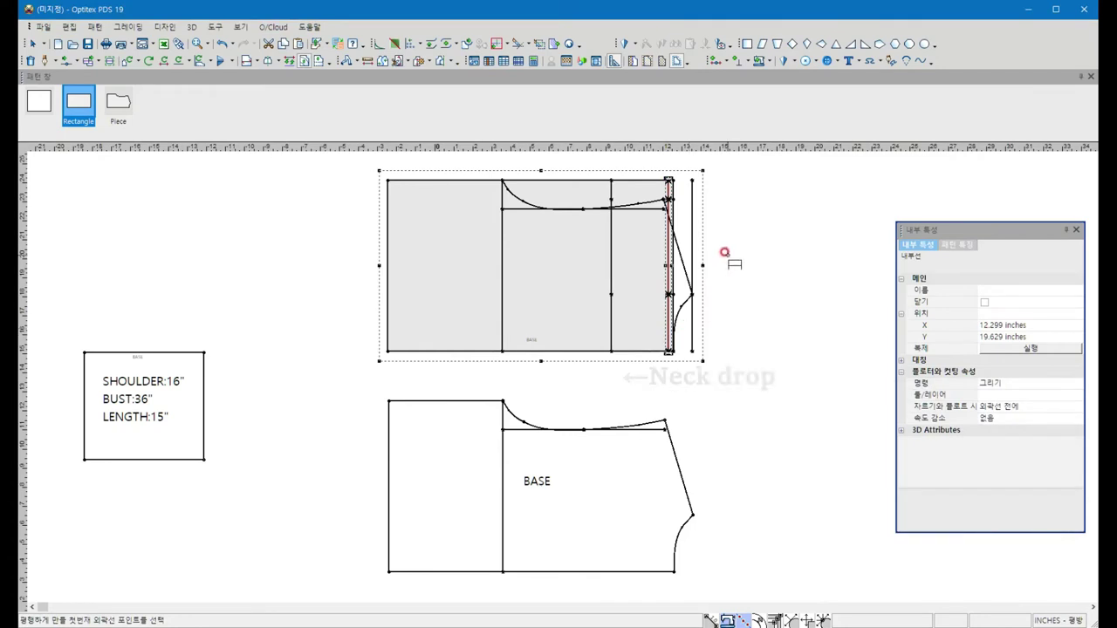
Delete the upper parts of both vertical lines and select the slanted segment's end points.
key(Escape)
click(610, 195)
key(Delete)
click(670, 195)
key(Delete)
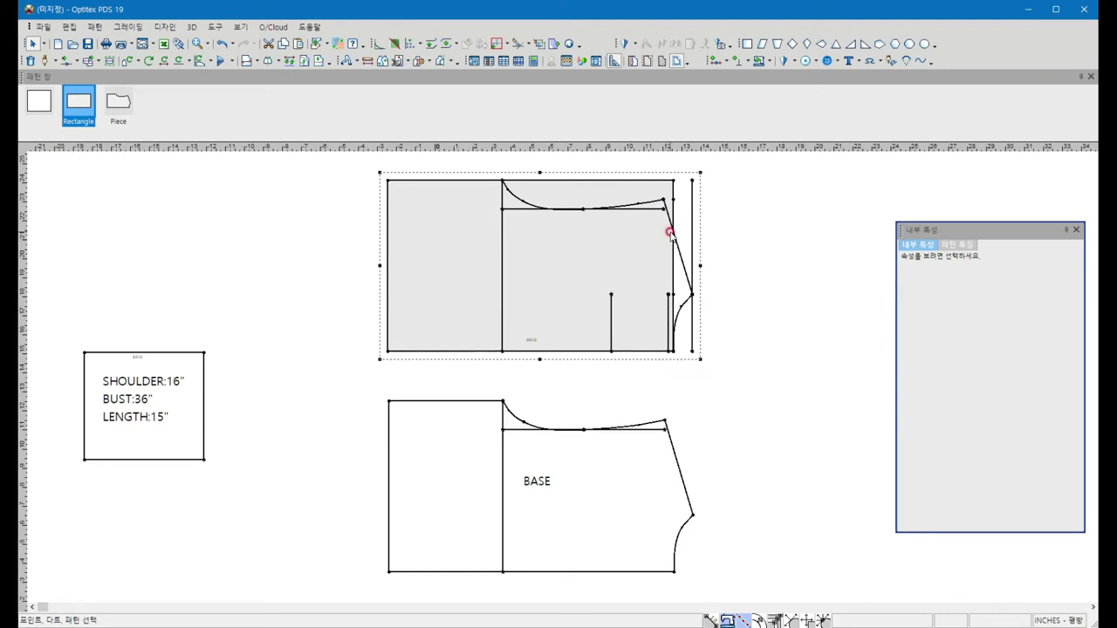
click(663, 200)
shift+click(692, 294)
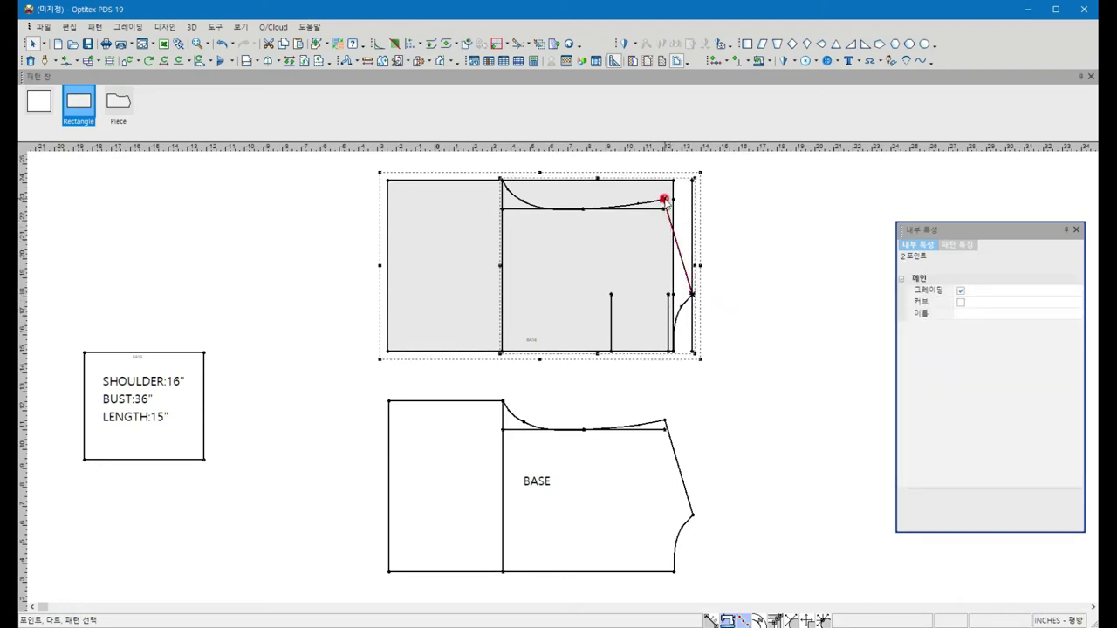
Make a line parallel to the slanted shoulder-to-side segment and drag it inward toward the bust.
click(692, 294)
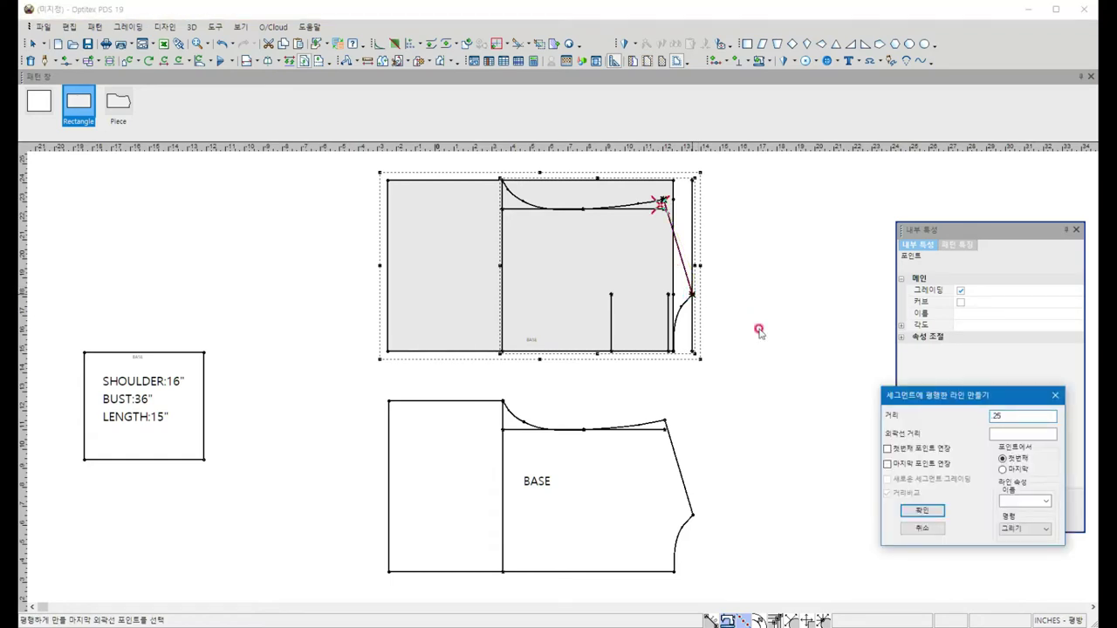
click(922, 509)
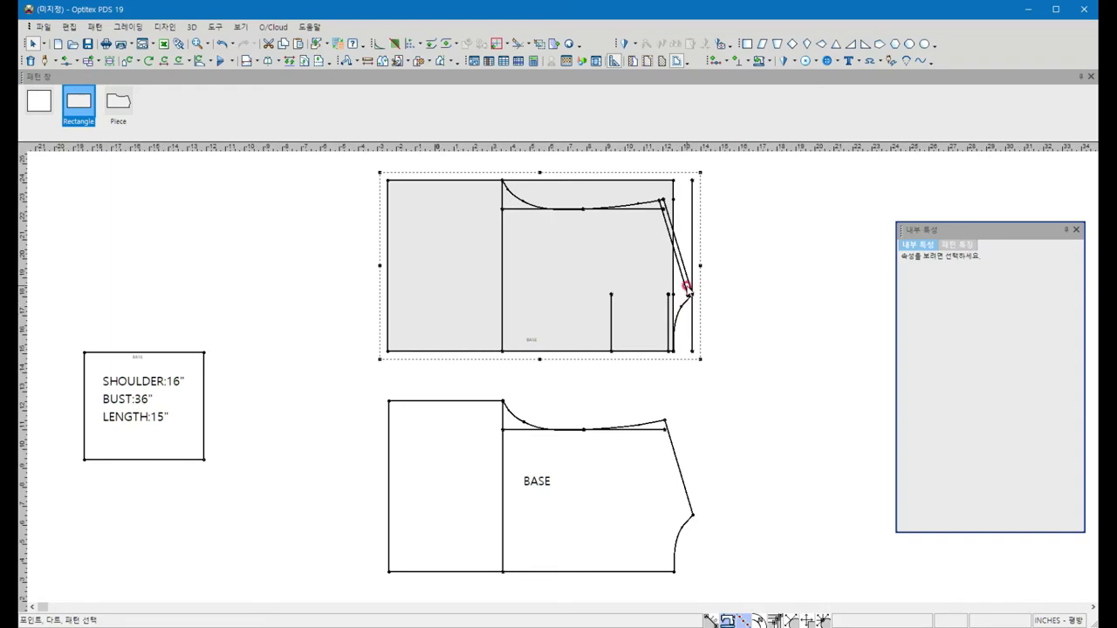
drag(686, 291, 737, 404)
Rotate the new slanted line 2.6° about its upper end so it meets the shoulder line.
scroll(681, 288, up, 2)
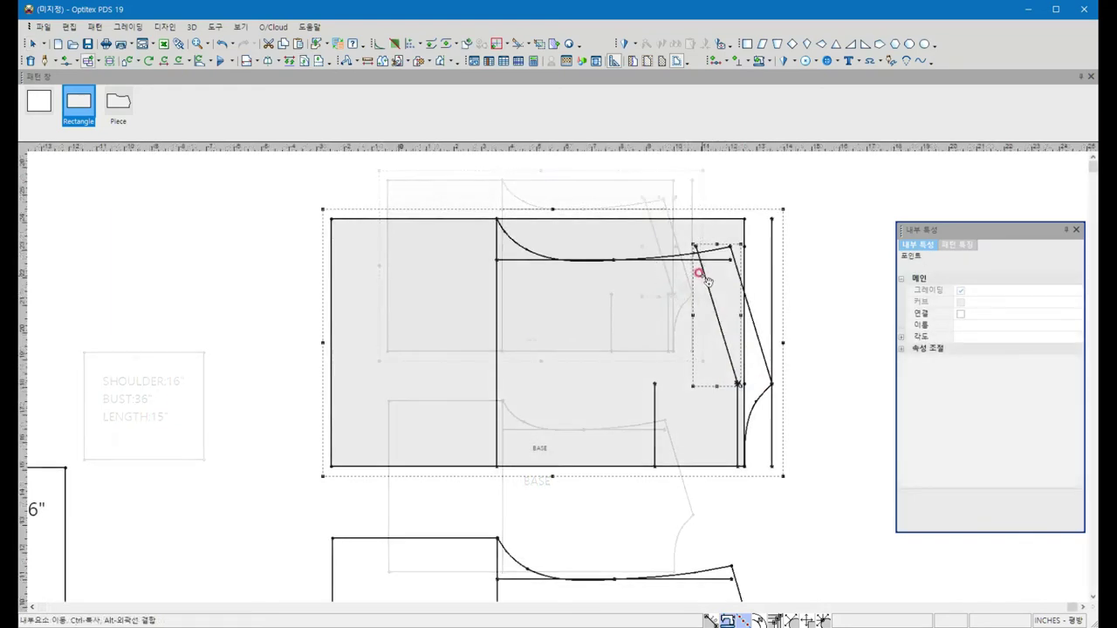
key(ctrl+r)
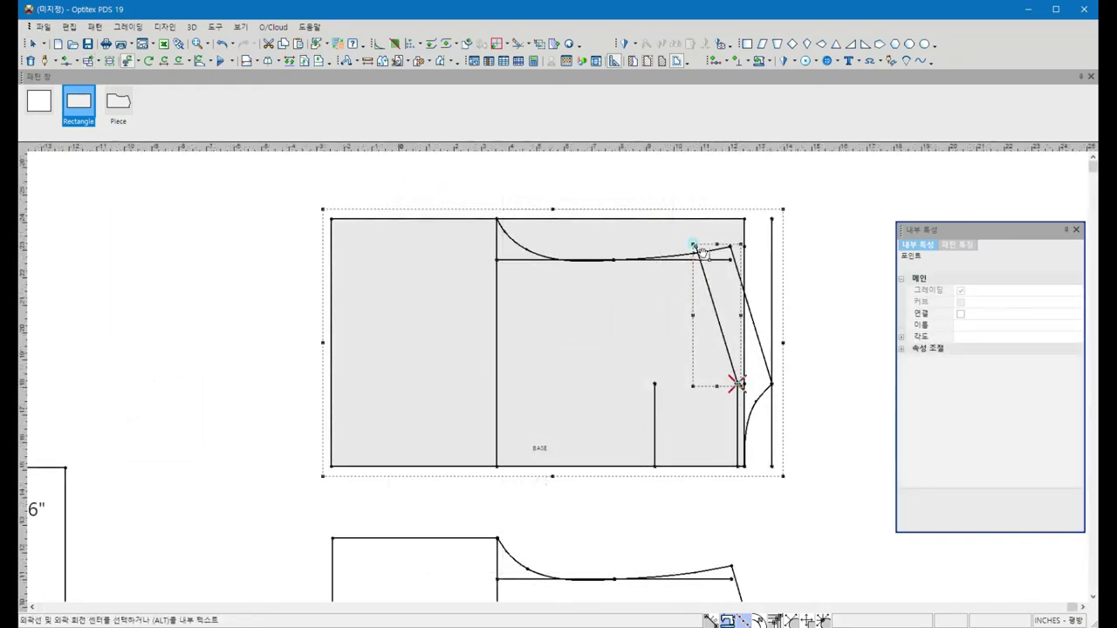
click(687, 236)
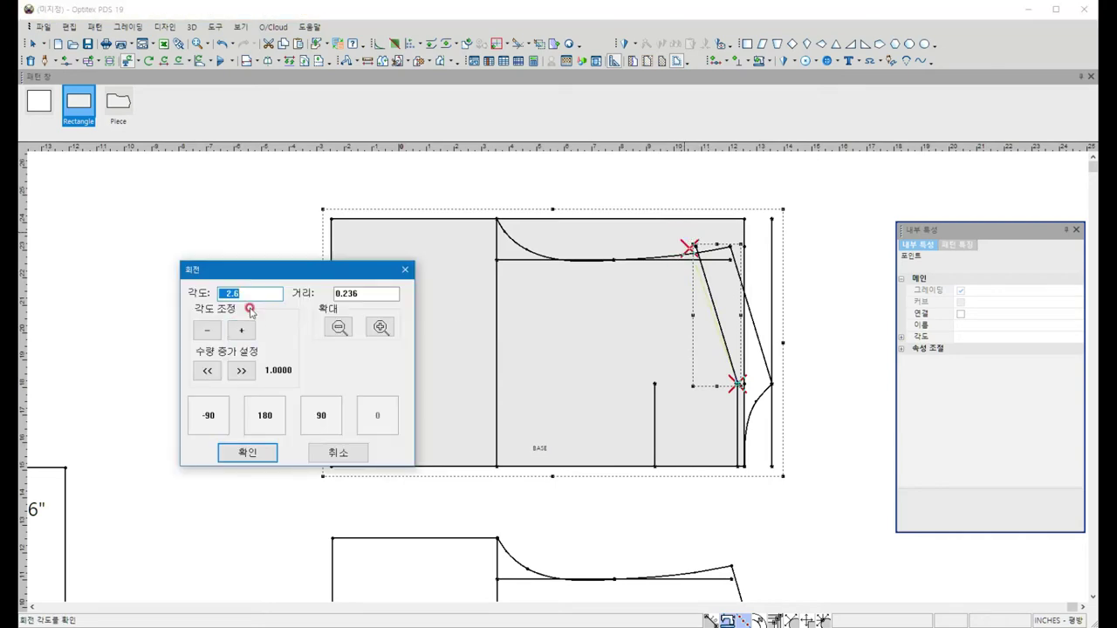
key(Return)
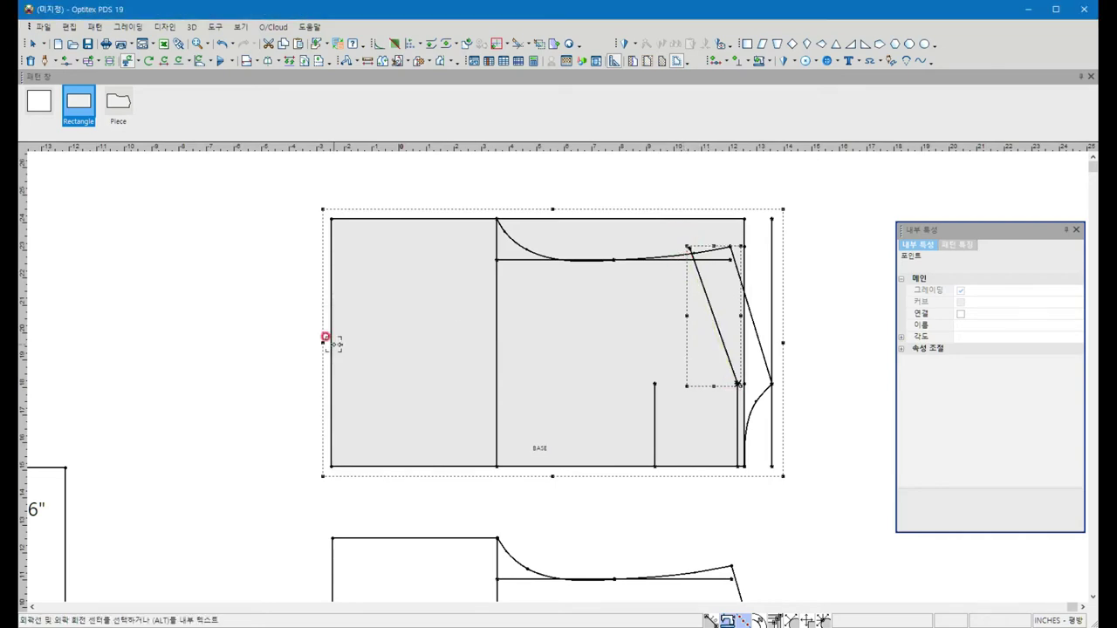
click(674, 260)
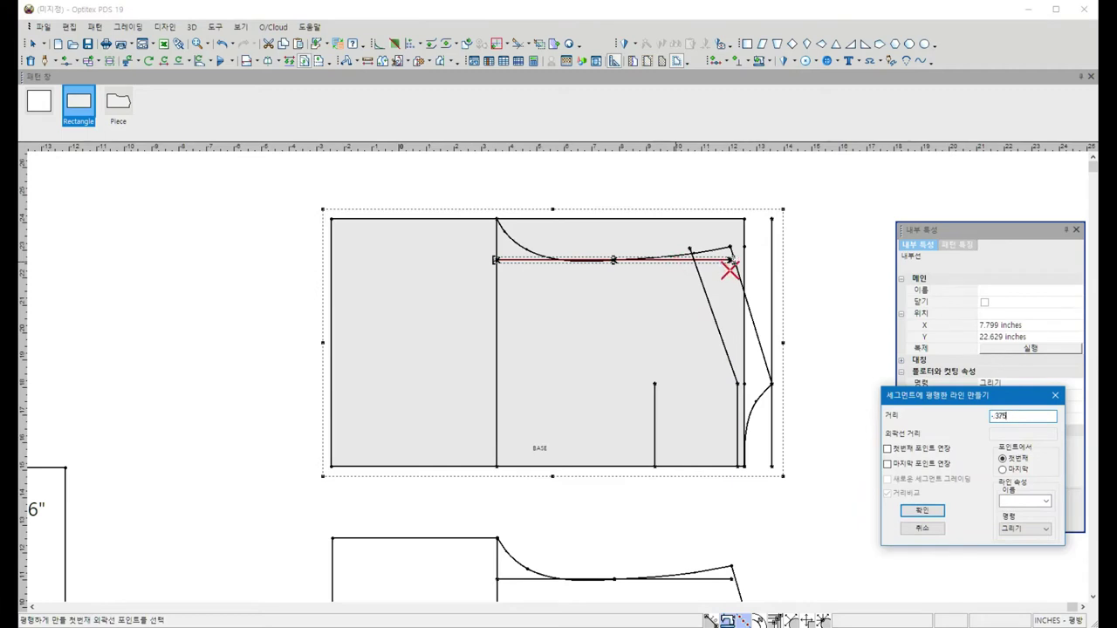
Offset the horizontal neck guide 0.375" downward with a parallel line.
key(Return)
right_click(780, 250)
click(804, 235)
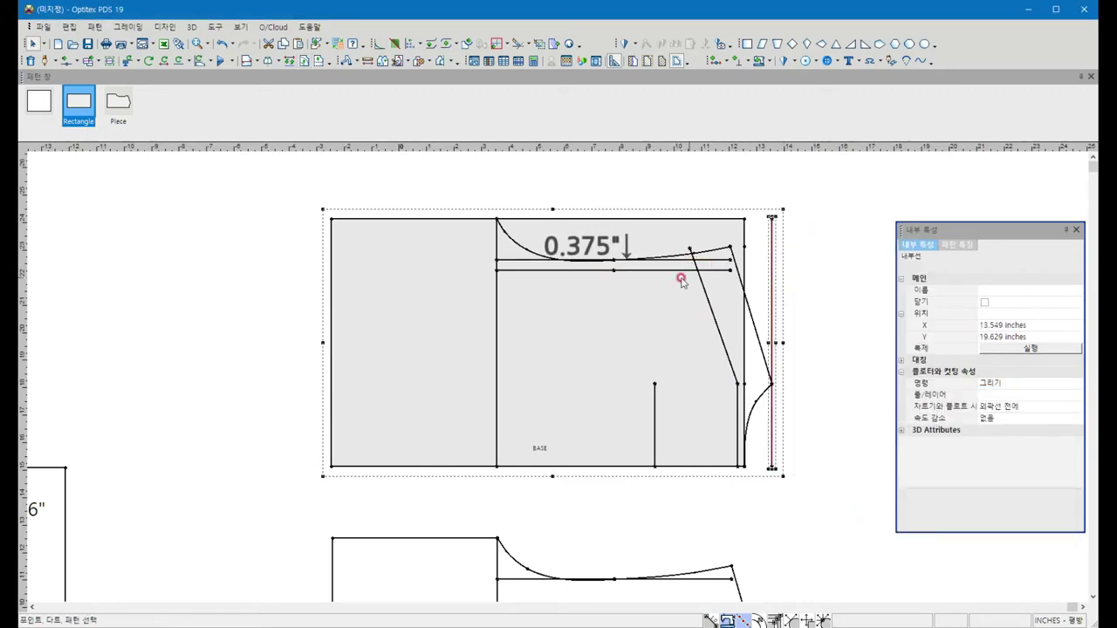
click(532, 260)
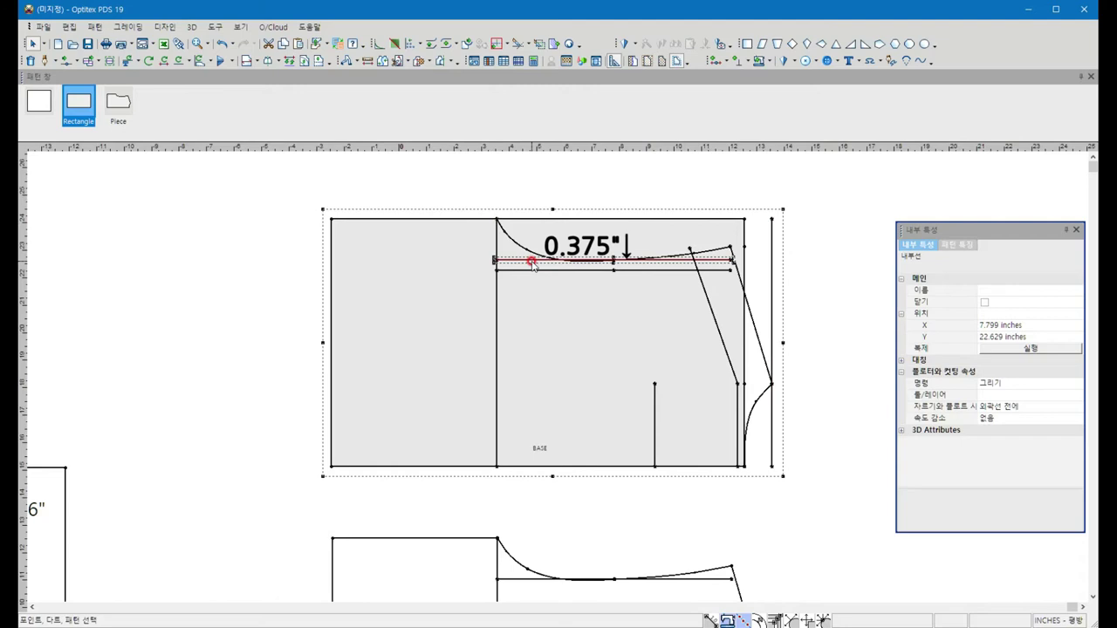
click(515, 249)
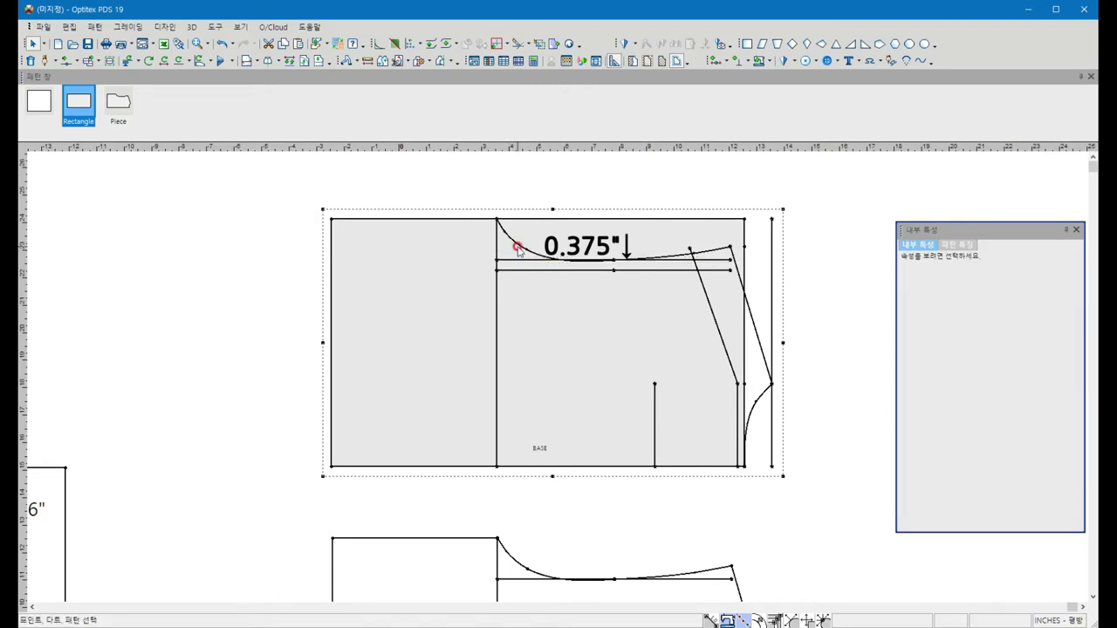
Add a front-length line parallel to the draft's left vertical line.
click(497, 288)
click(497, 307)
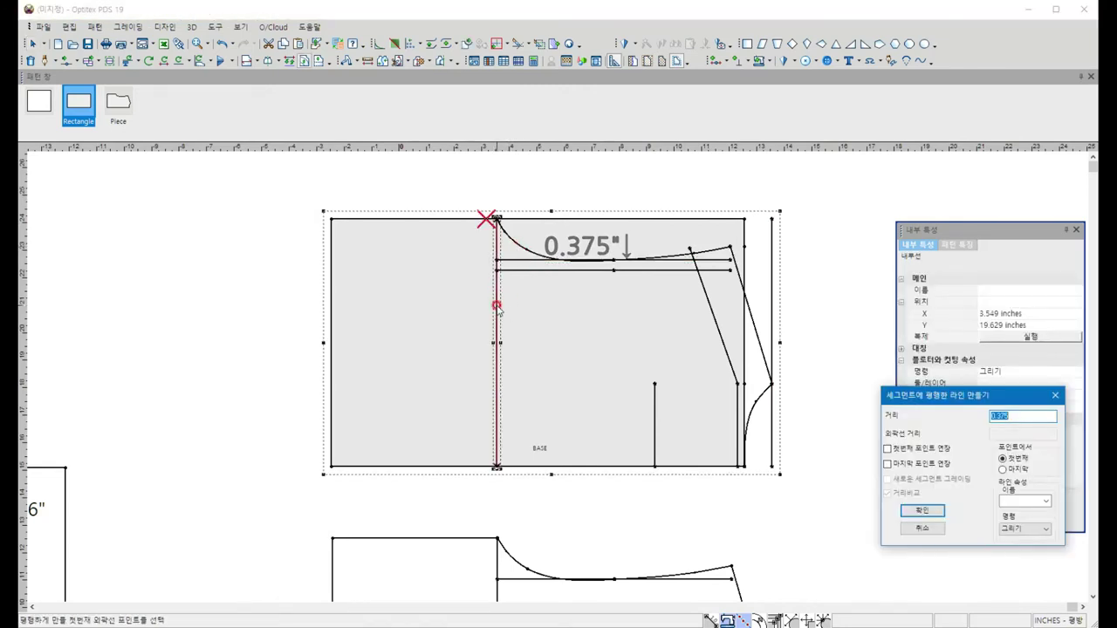
key(Return)
click(552, 276)
click(497, 310)
click(498, 314)
key(Return)
click(332, 428)
Add a 1" dart-allowance line left of the draft and delete the duplicate horizontal guide.
click(330, 466)
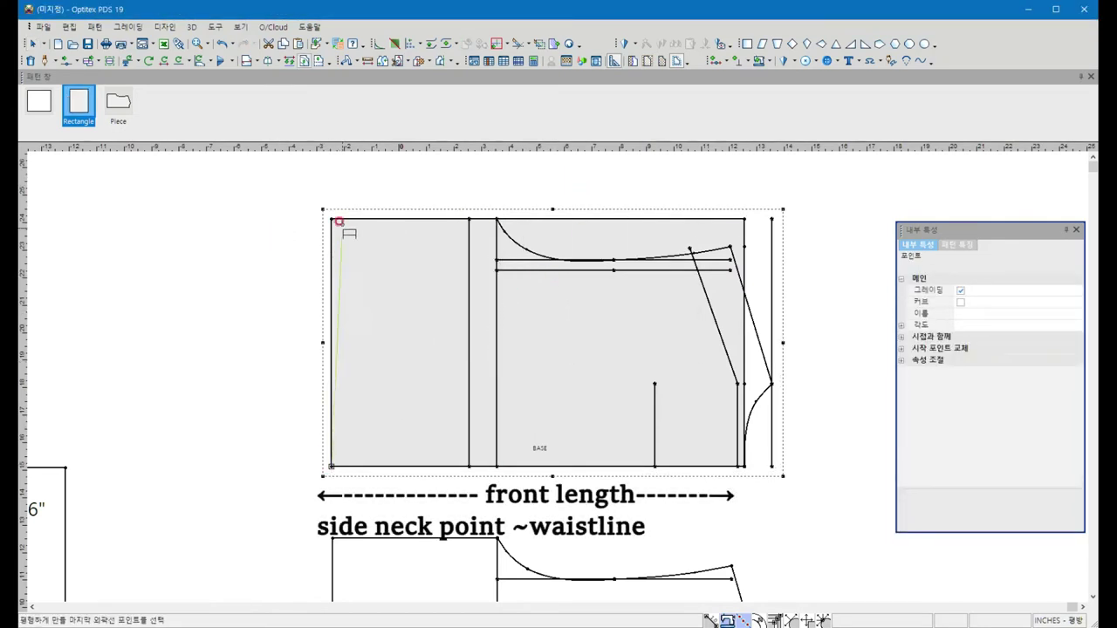
click(331, 219)
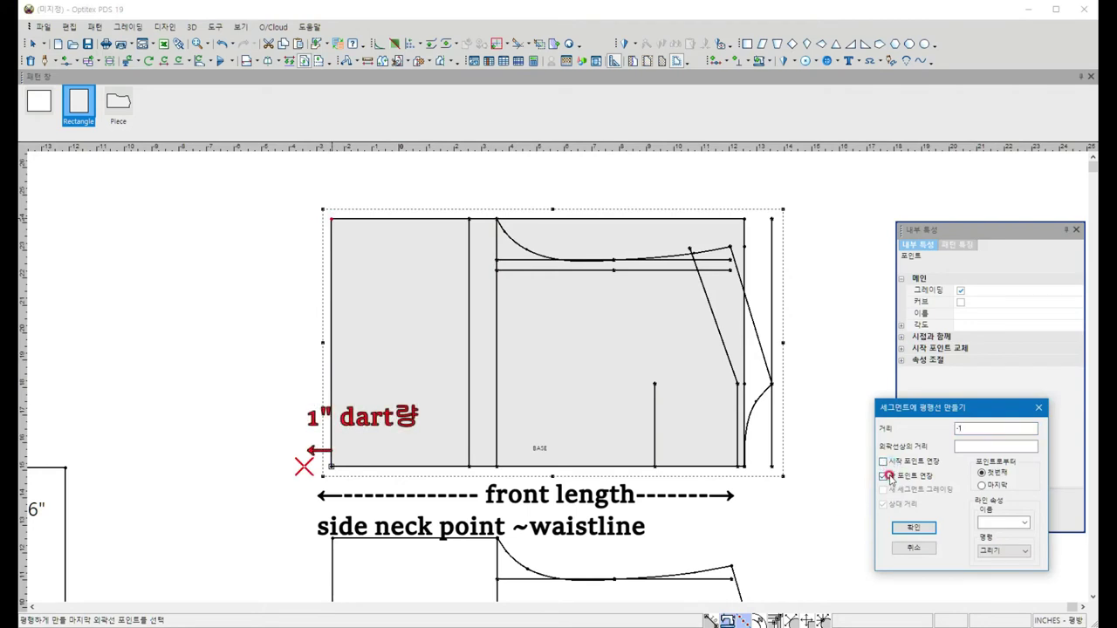
click(913, 527)
click(553, 261)
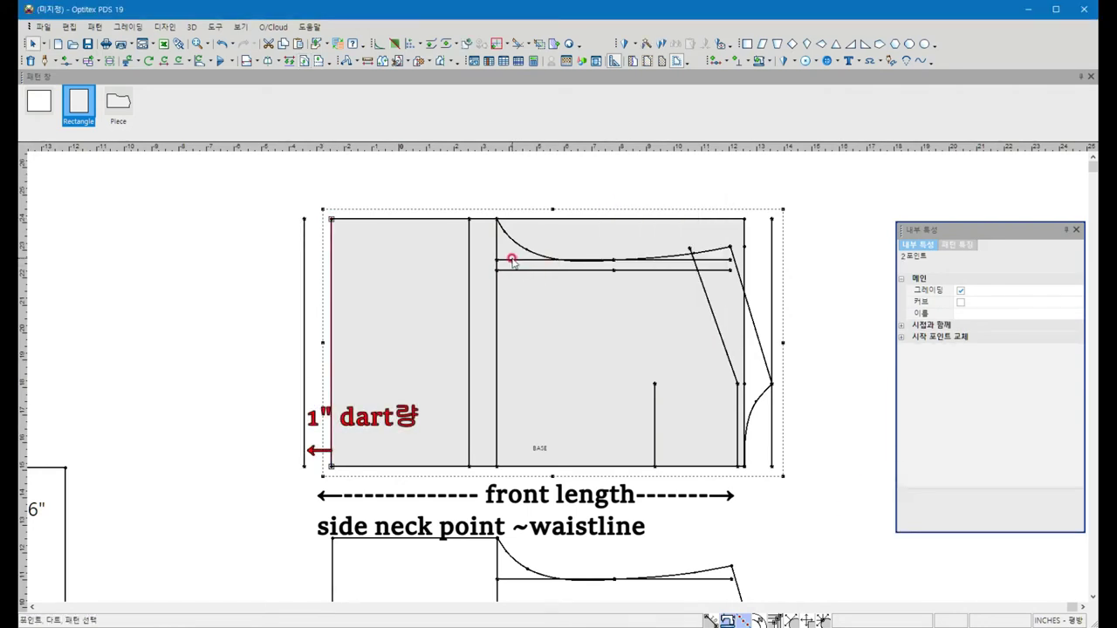
click(611, 271)
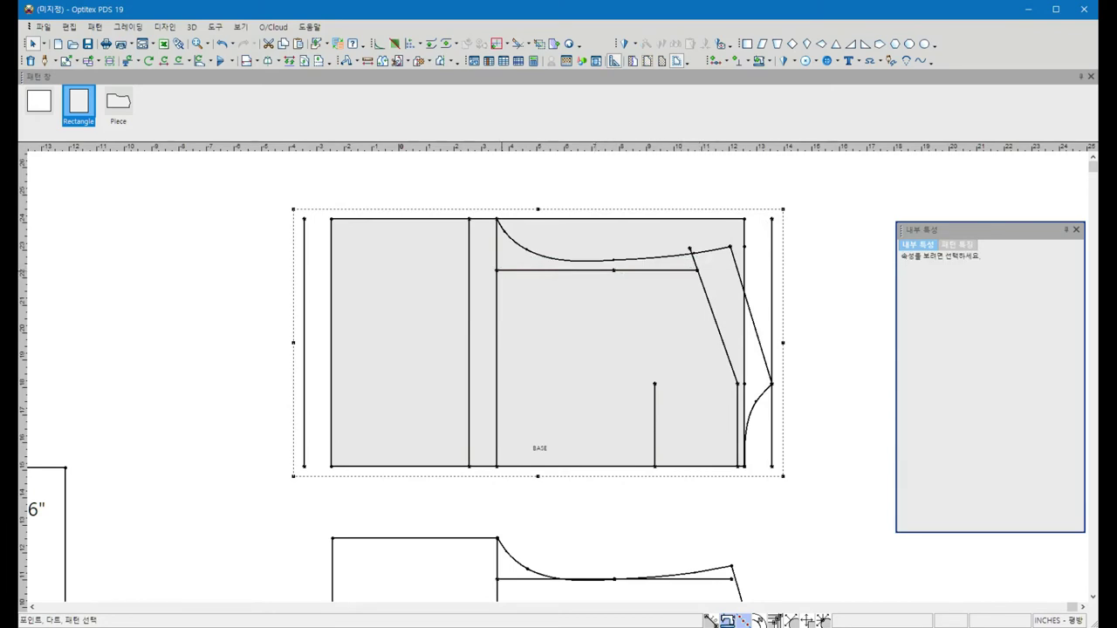
click(531, 271)
key(Escape)
click(524, 270)
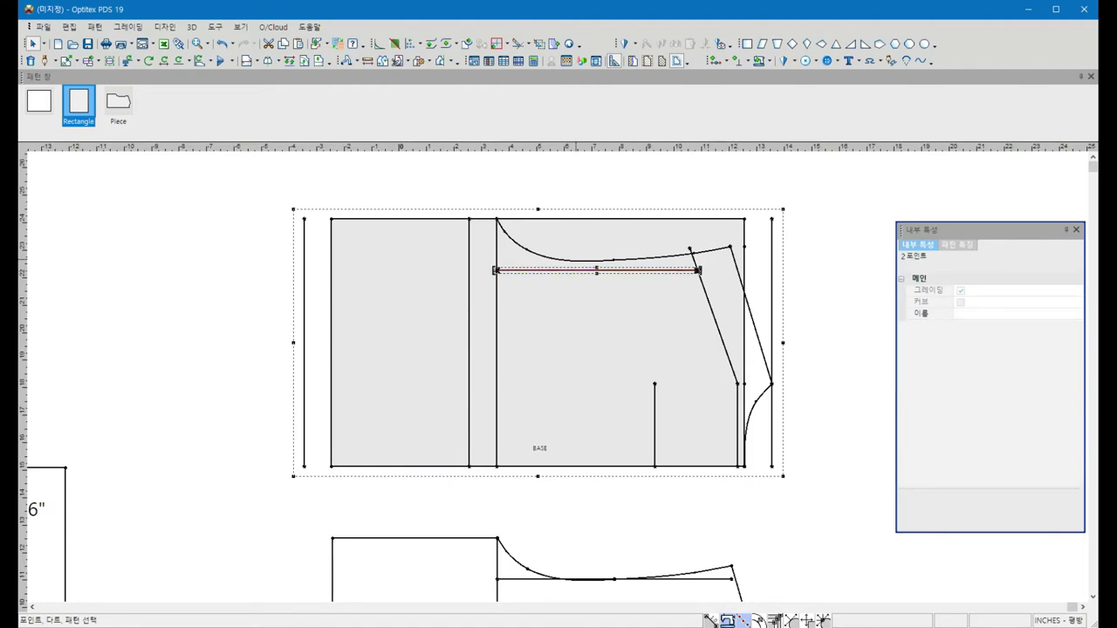
click(165, 27)
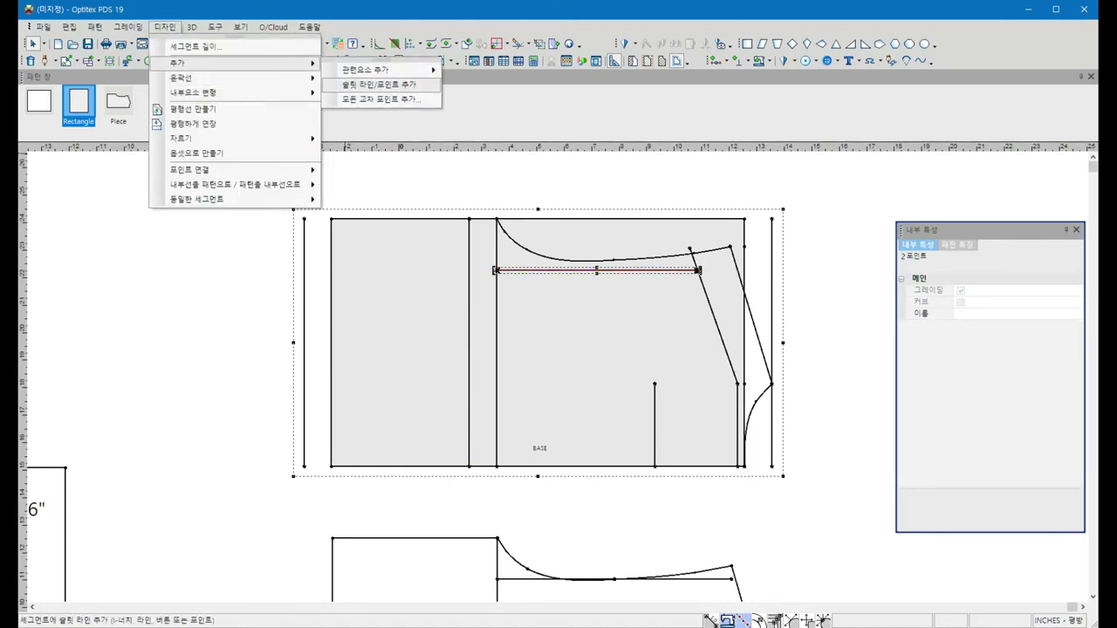
Add two evenly spaced 0.787" slit lines at 90° along the horizontal neck guide.
click(379, 83)
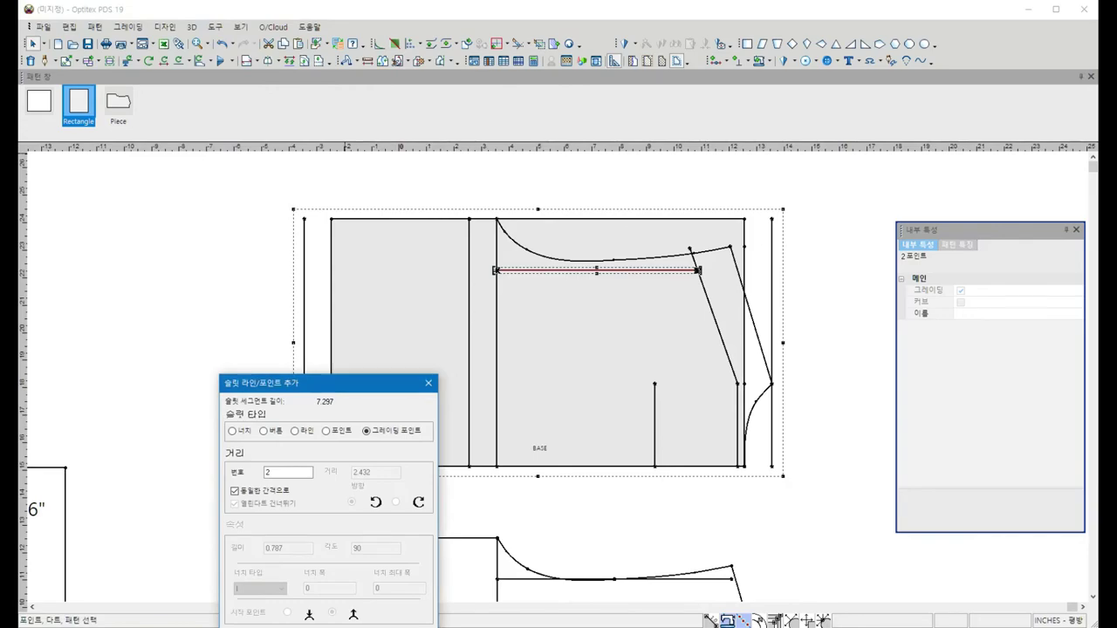
drag(323, 382, 174, 188)
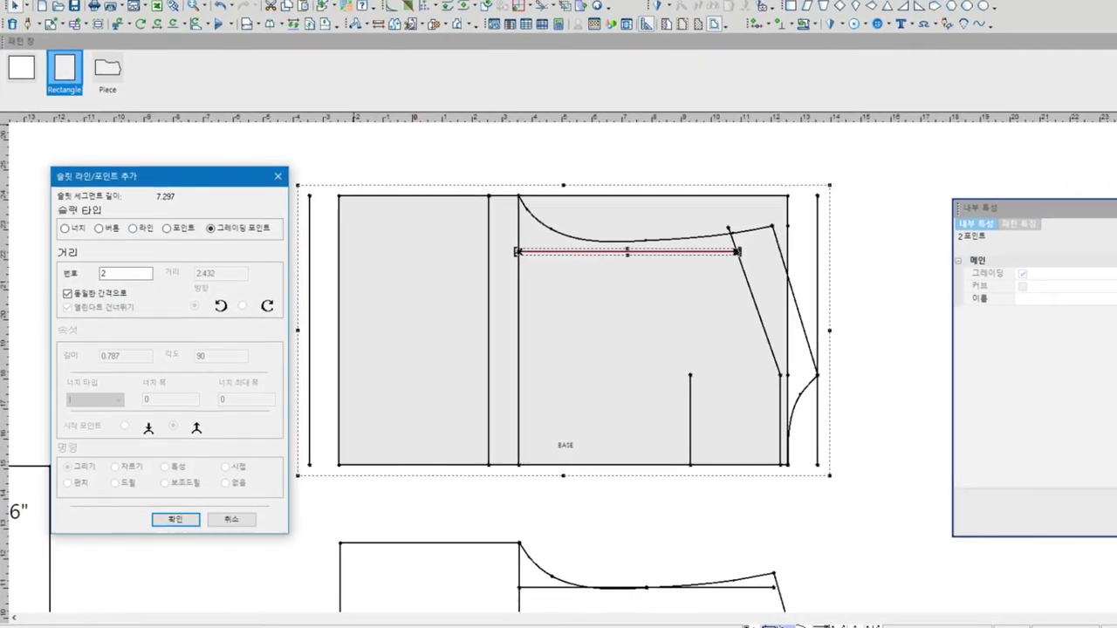
click(133, 229)
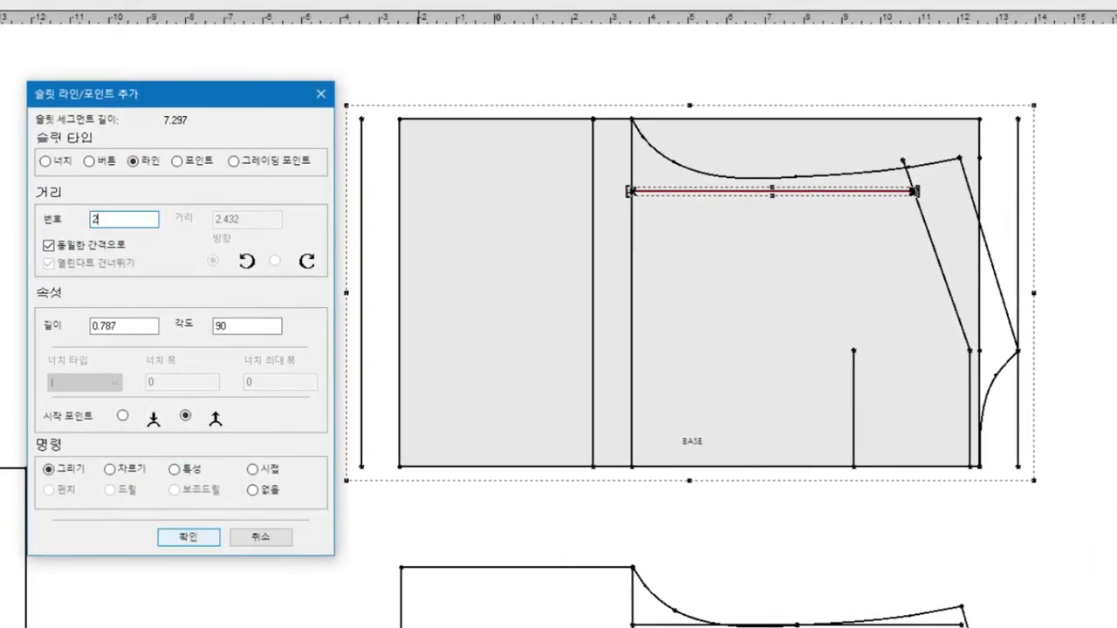
key(Return)
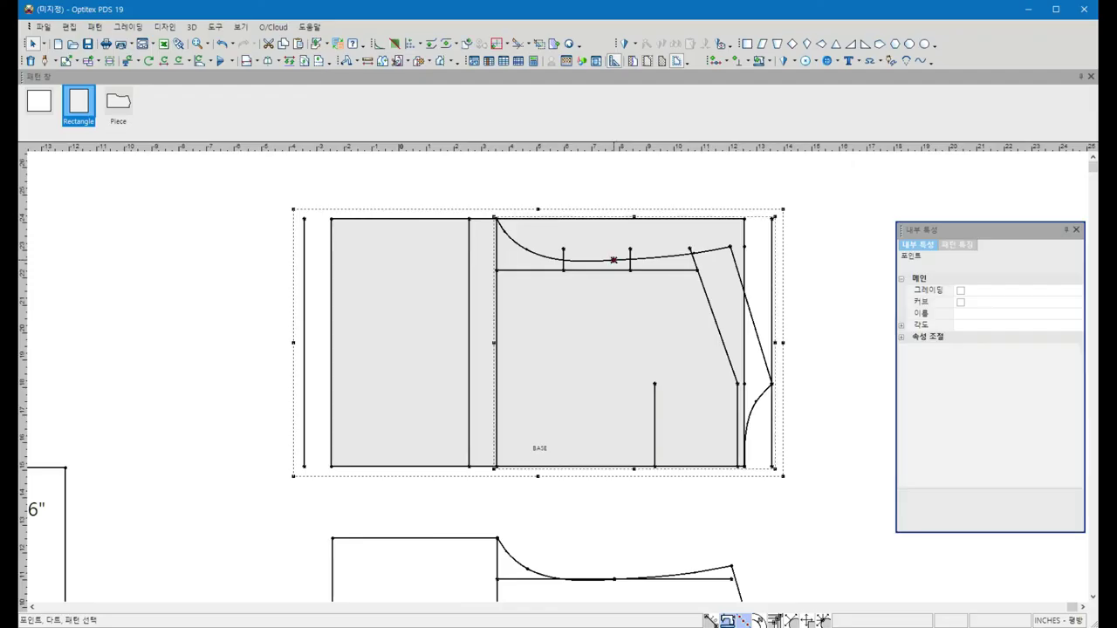
key(Escape)
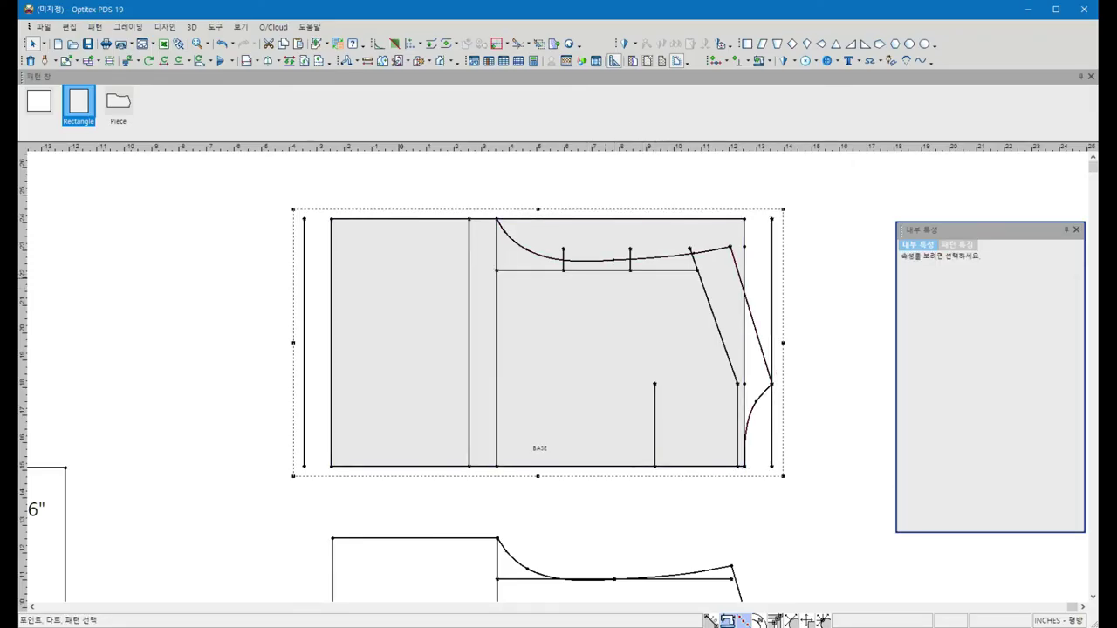
Draw internal lines along the neckline and the lower-right diagonal.
click(563, 262)
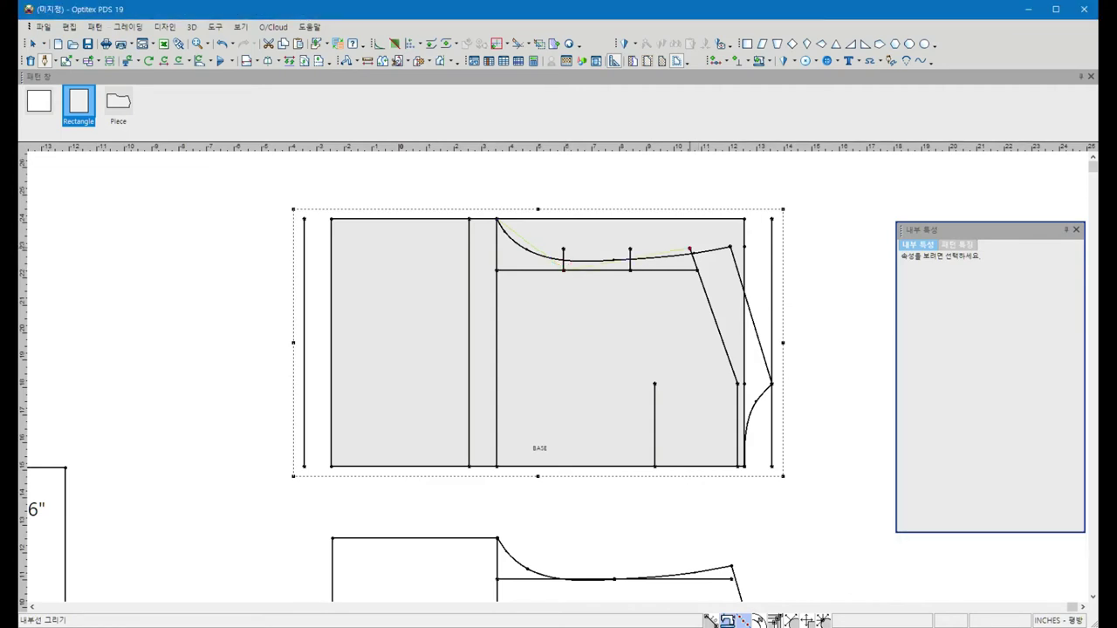
right_click(692, 235)
click(716, 239)
key(Escape)
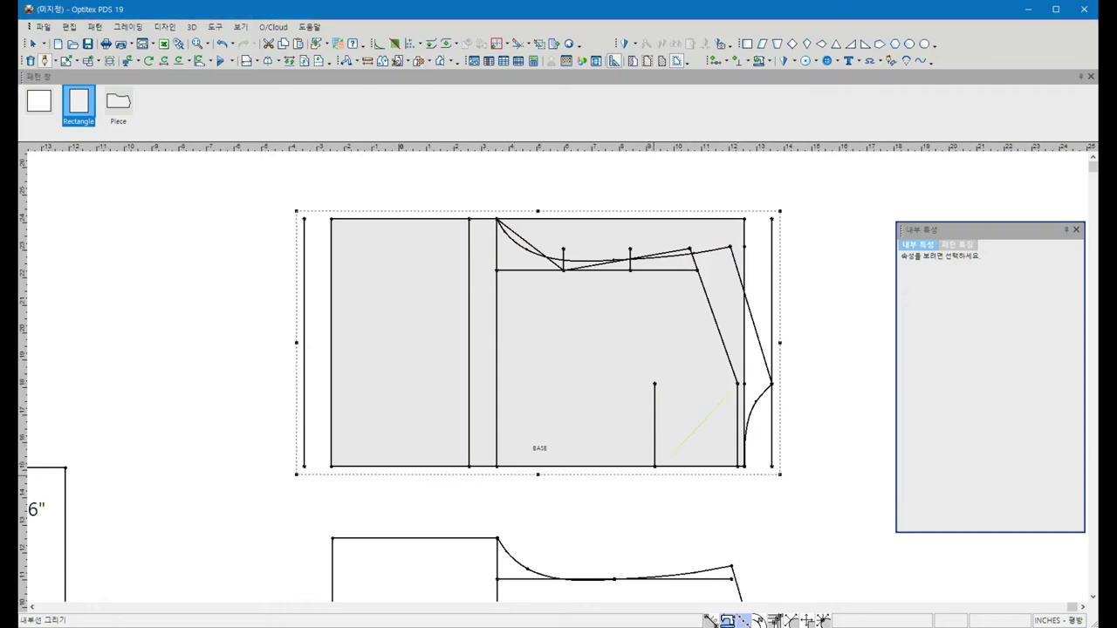
click(740, 383)
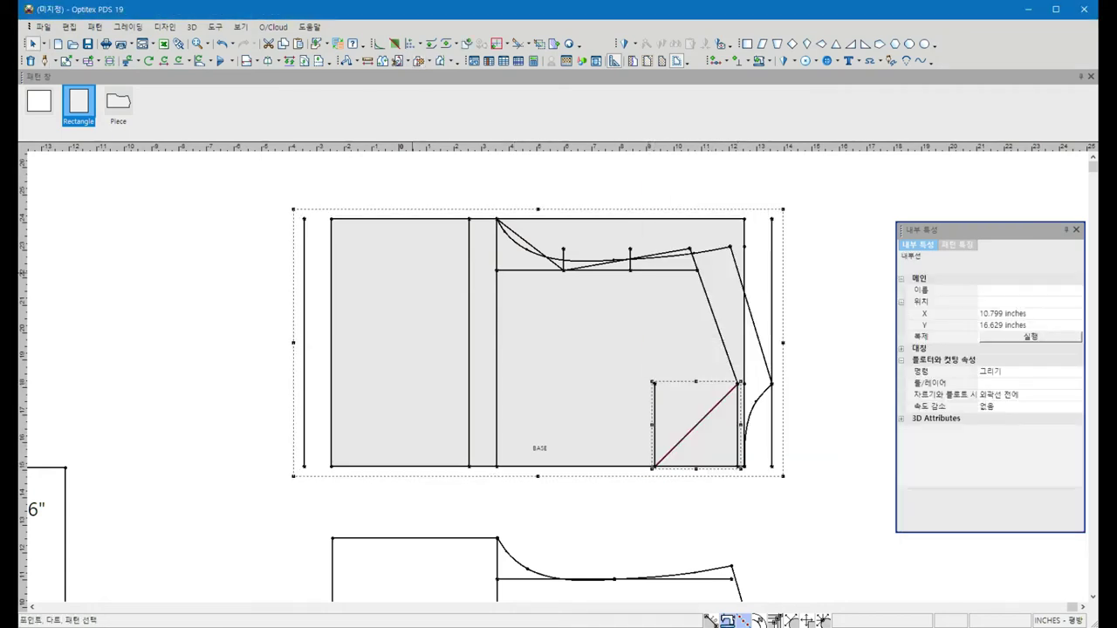
Move the outline's top-left and bottom-left corners outward to form a straight vertical left edge.
click(66, 60)
drag(330, 218, 304, 218)
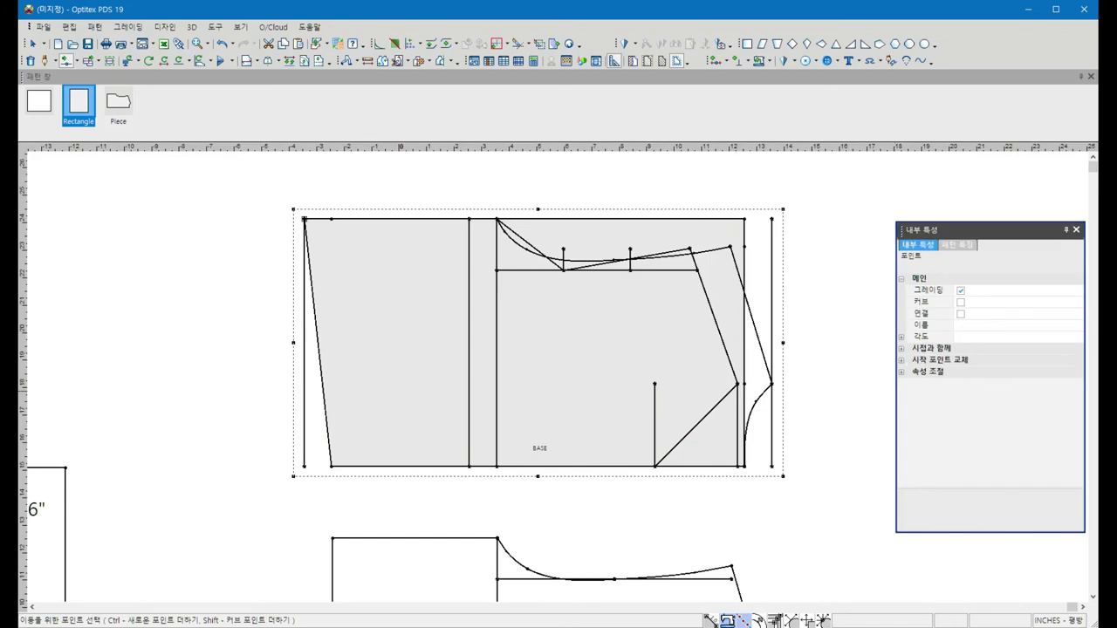
drag(331, 467, 304, 467)
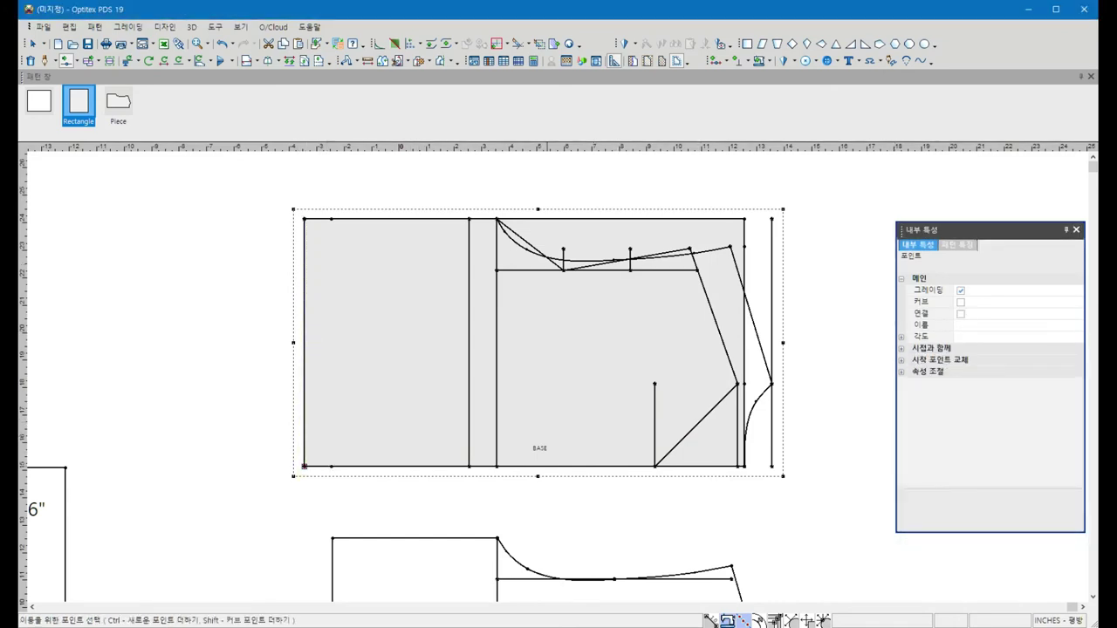
Convert the new neckline and the lower-right diagonal into smooth curves.
click(515, 250)
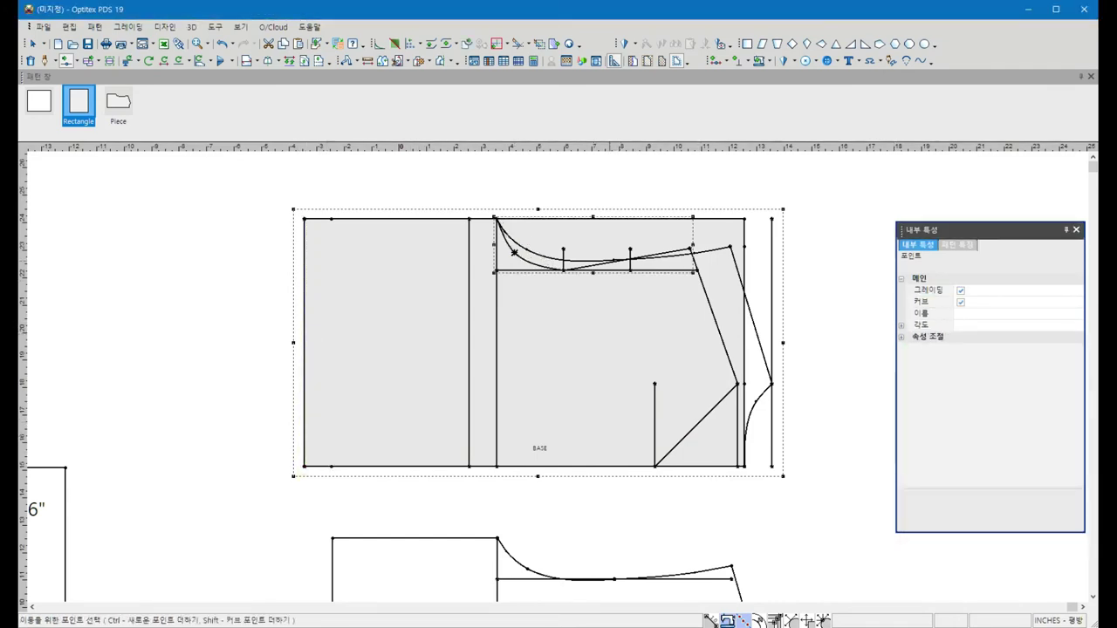
right_click(611, 229)
click(632, 288)
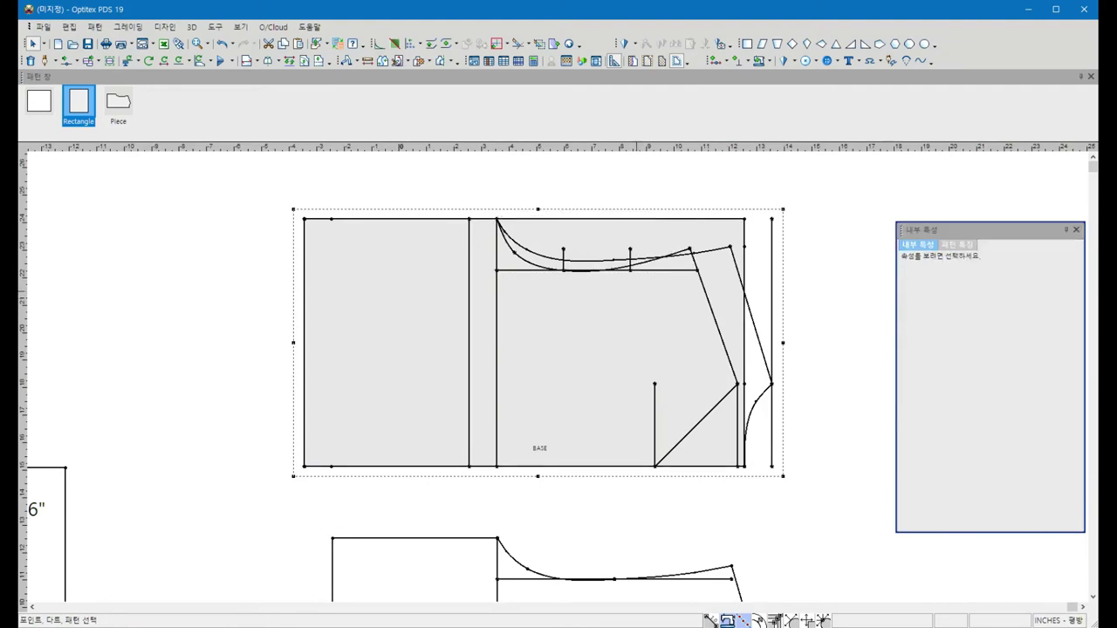
click(696, 425)
drag(696, 425, 682, 409)
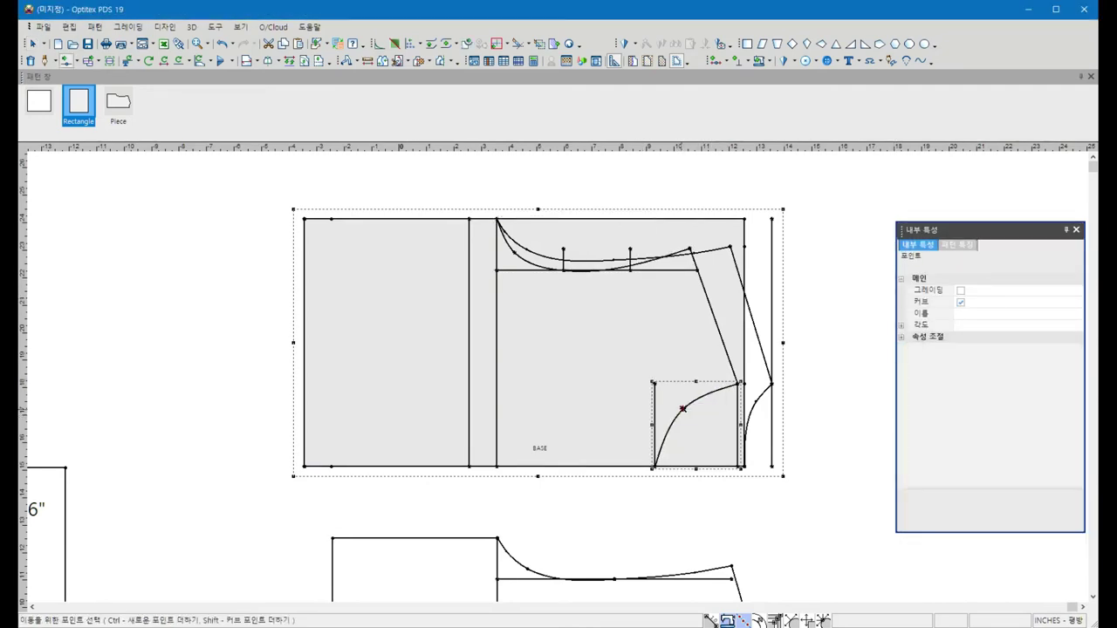
key(Escape)
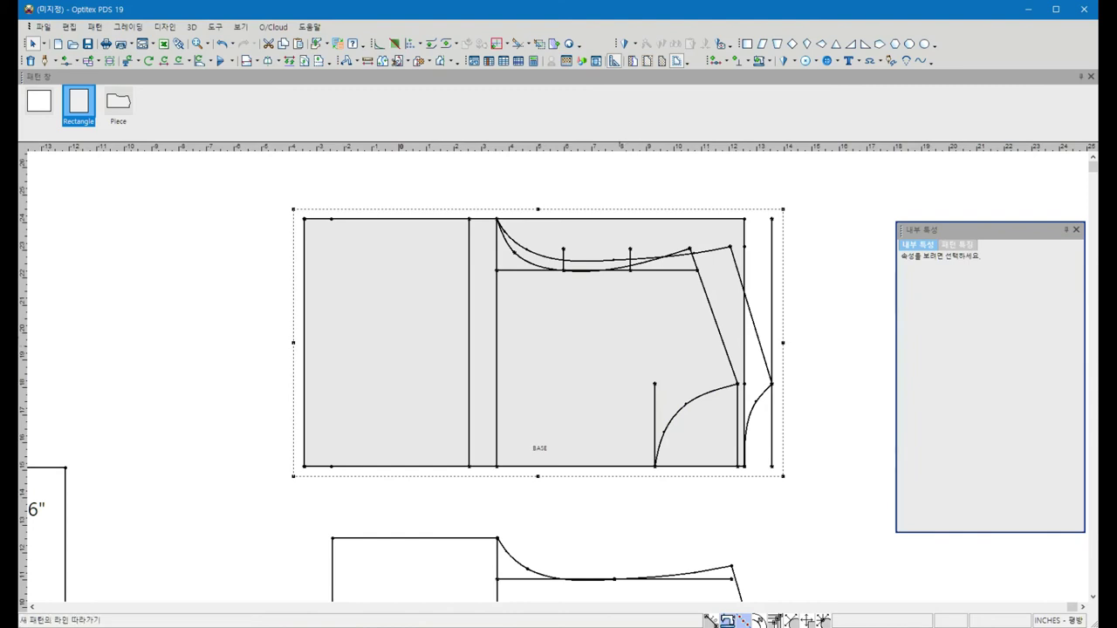
click(744, 467)
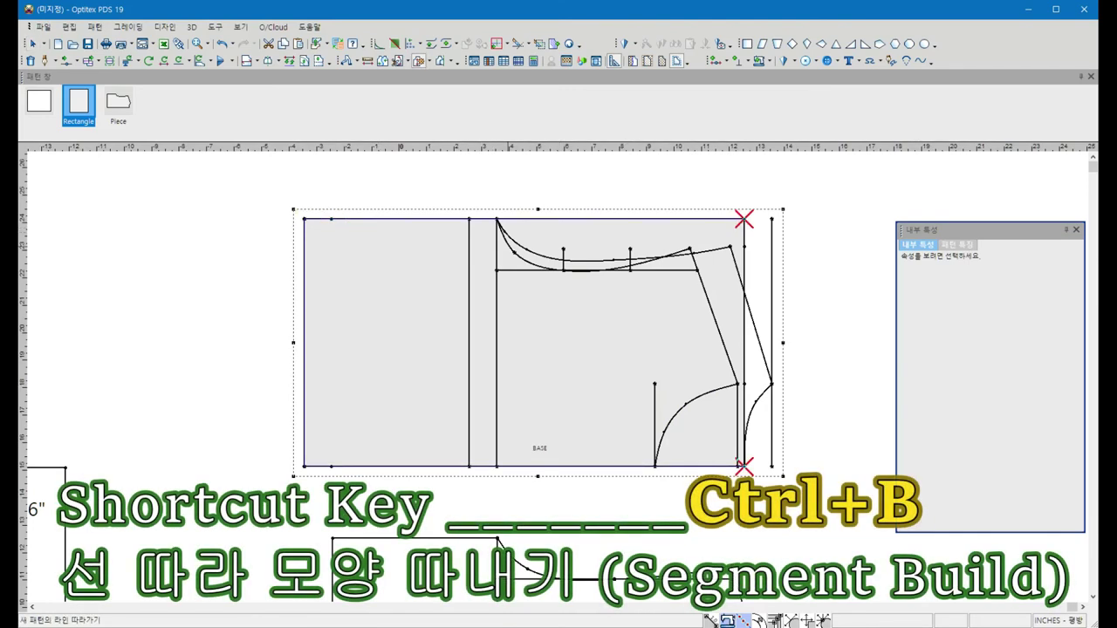
Finish tracing the front bodice outline into Piece2 and move the lower bodice piece beside it.
right_click(611, 354)
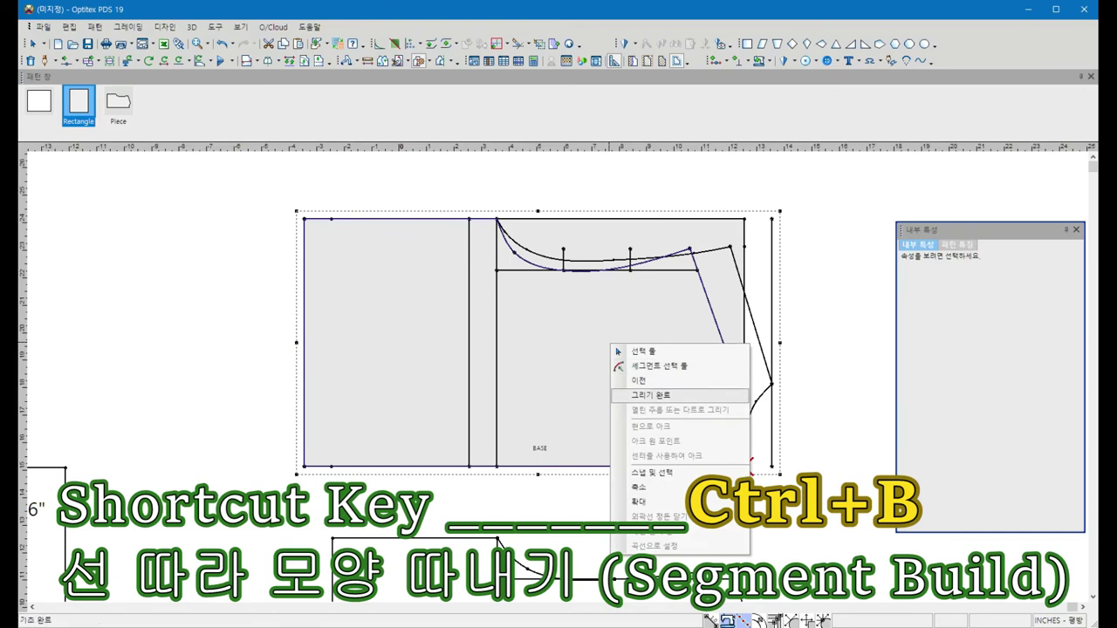
click(637, 402)
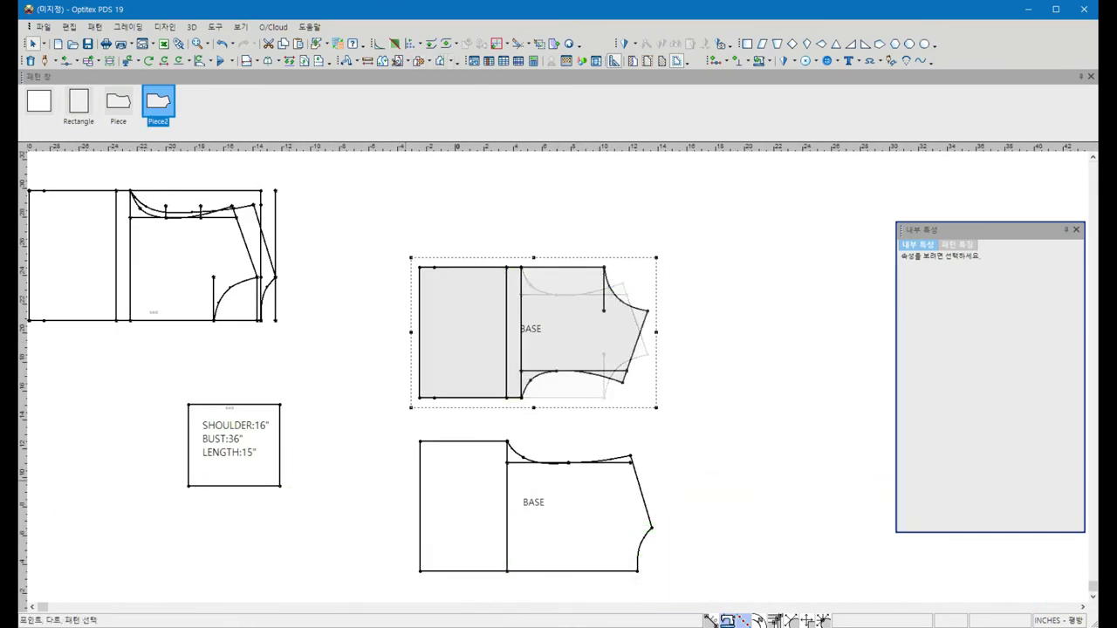
drag(507, 442, 527, 405)
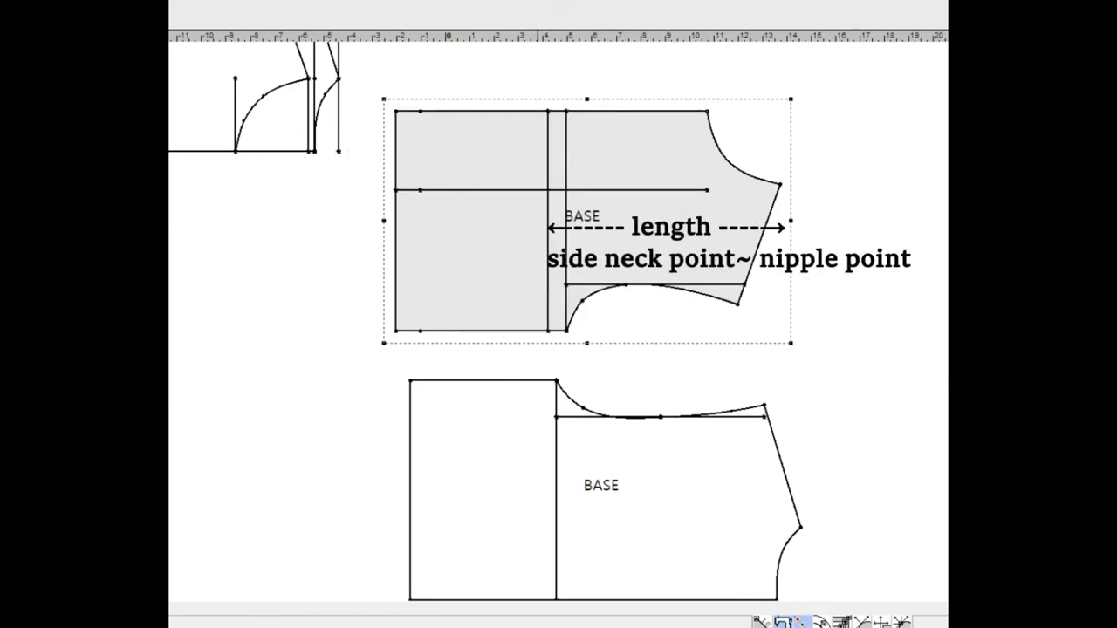
Delete the extra vertical line inside Piece2 and mark the inner guide lines' intersection.
click(565, 218)
key(Delete)
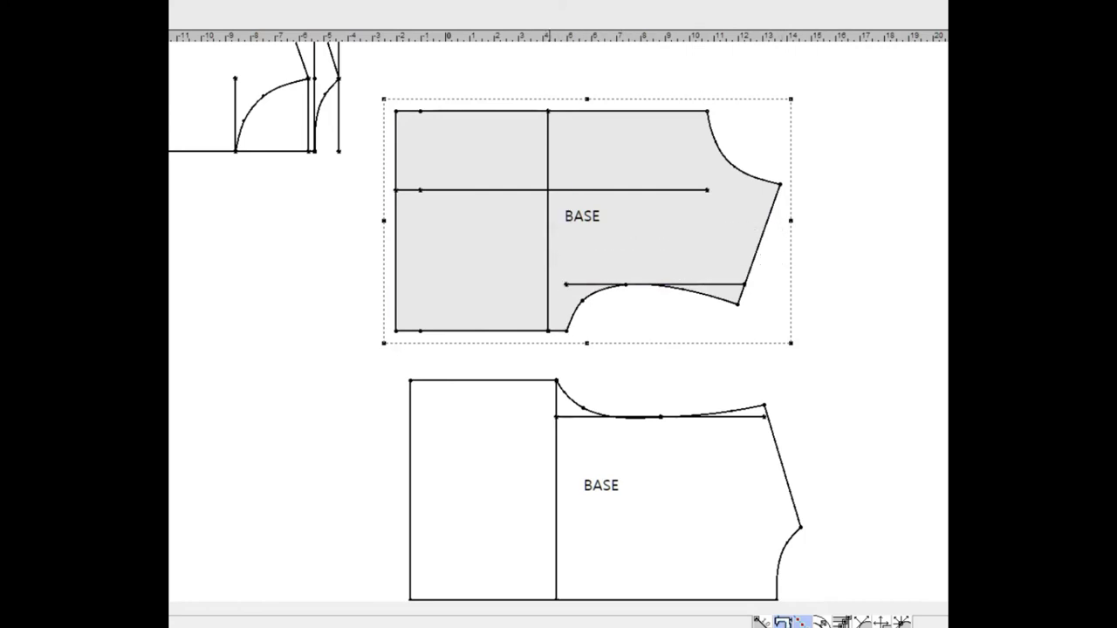
click(547, 189)
click(548, 189)
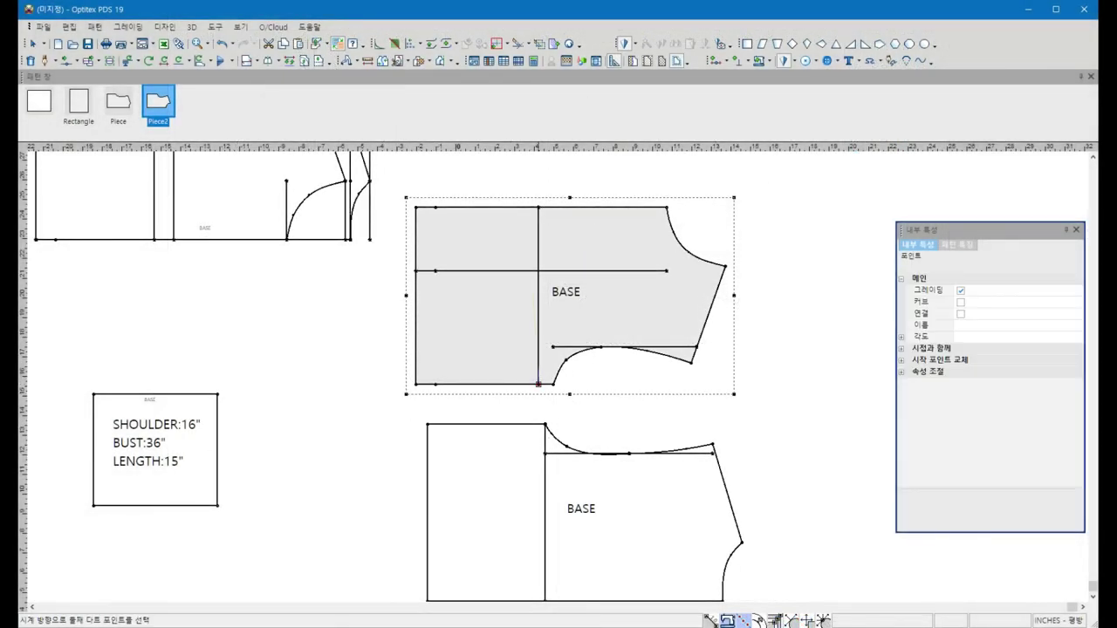
Create a 1"-wide waist dart on Piece2 rising about 5.8" from the hem to the bust line.
click(523, 384)
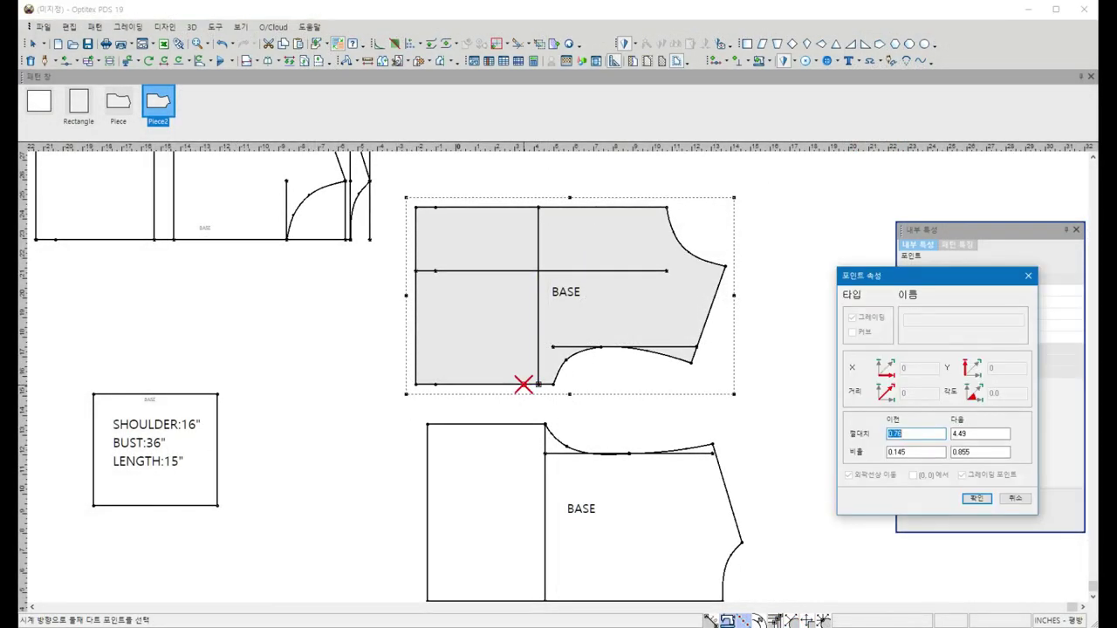
key(Return)
click(529, 270)
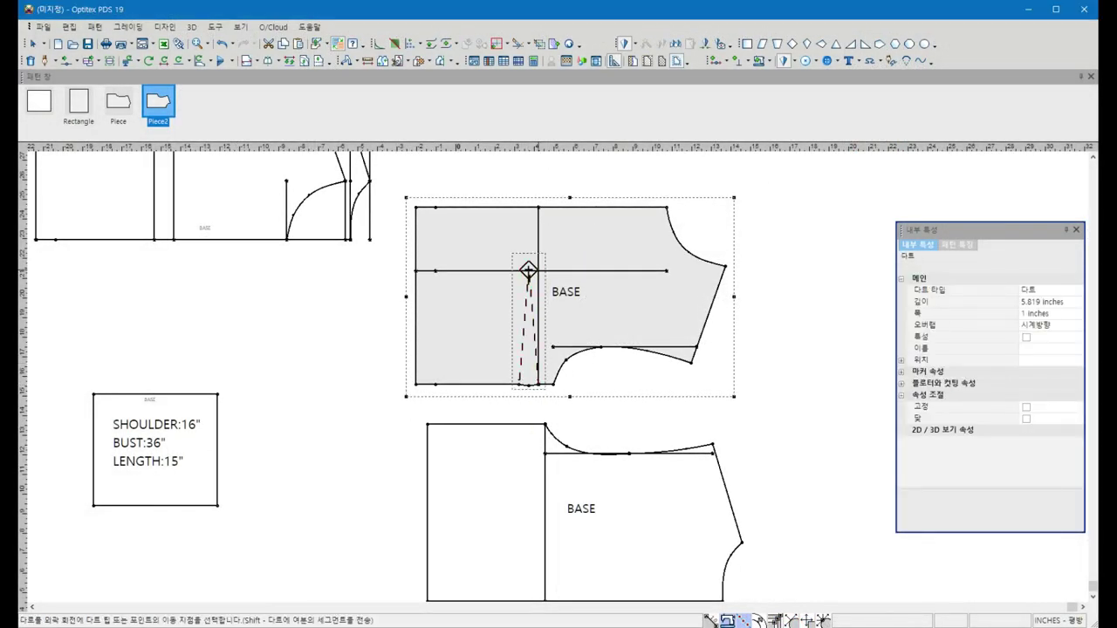
click(529, 271)
key(Return)
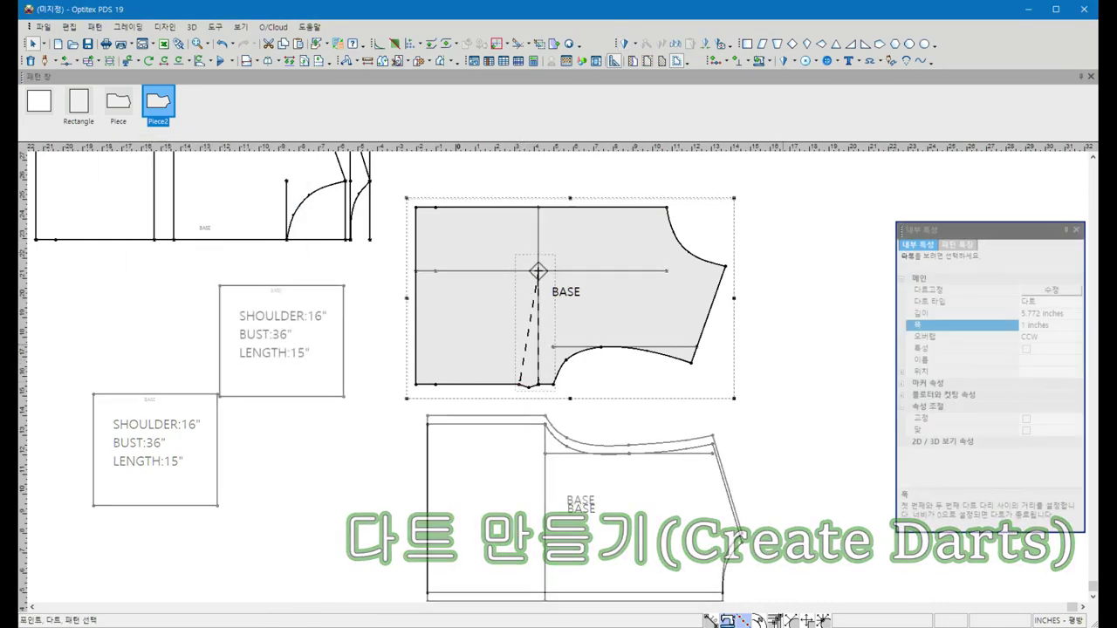
key(Return)
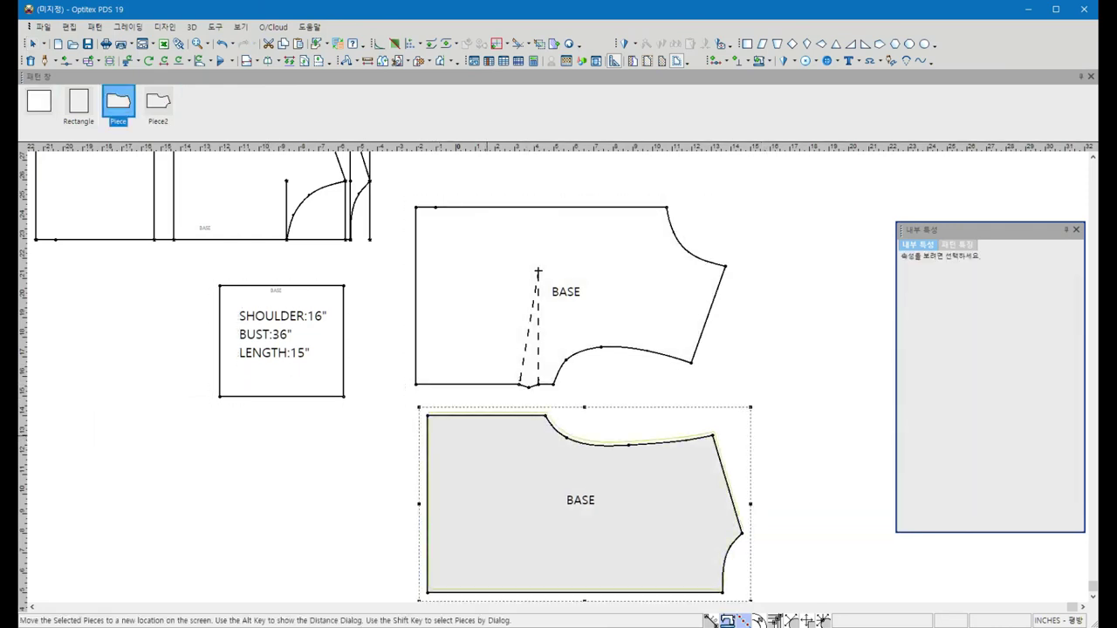
key(Escape)
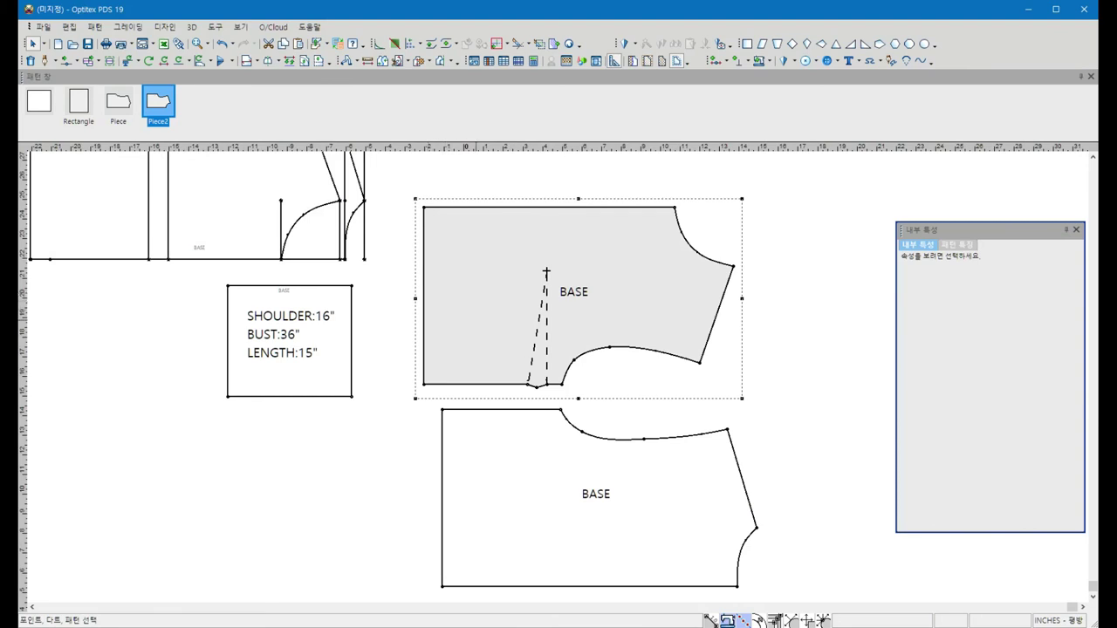